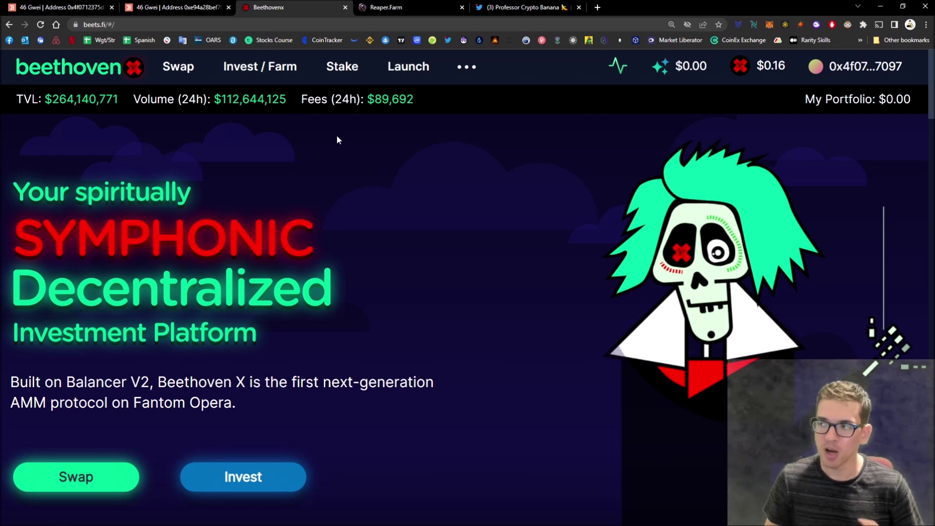
Go to the Invest / Farm page listing featured and incentivized pools.
{"action": "left_click", "coordinate": [255, 74]}
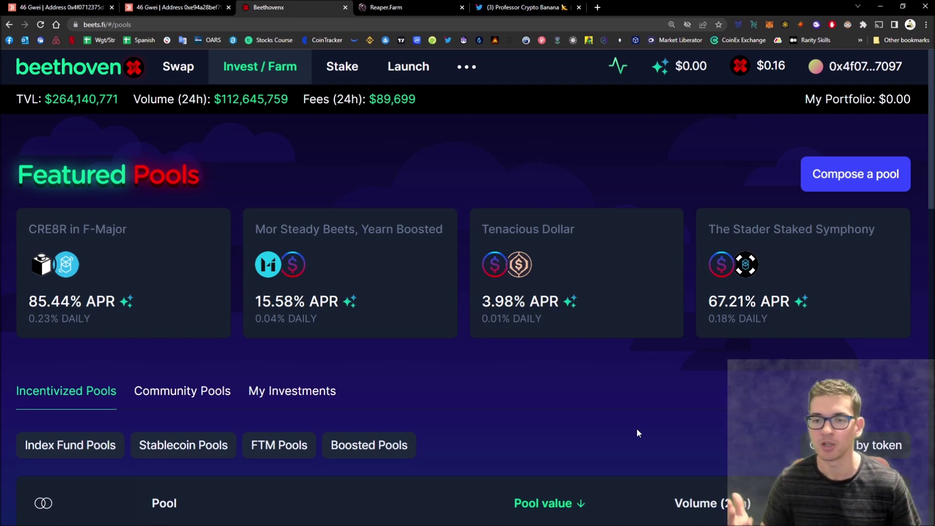
{"action": "scroll", "coordinate": [637, 429], "scroll_direction": "down", "scroll_amount": 2}
{"action": "scroll", "coordinate": [605, 407], "scroll_direction": "down", "scroll_amount": 2}
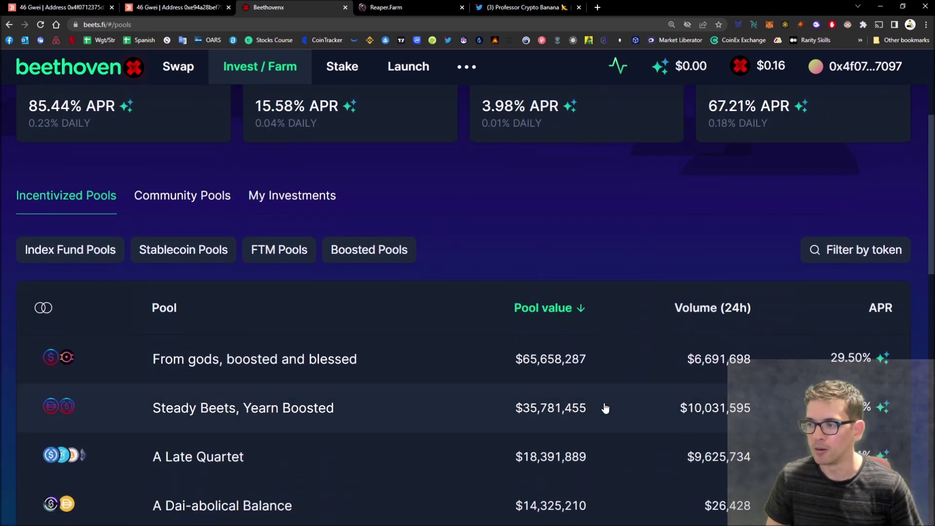
{"action": "scroll", "coordinate": [490, 405], "scroll_direction": "up", "scroll_amount": 4}
{"action": "scroll", "coordinate": [258, 290], "scroll_direction": "down", "scroll_amount": 6}
{"action": "scroll", "coordinate": [222, 284], "scroll_direction": "down", "scroll_amount": 3}
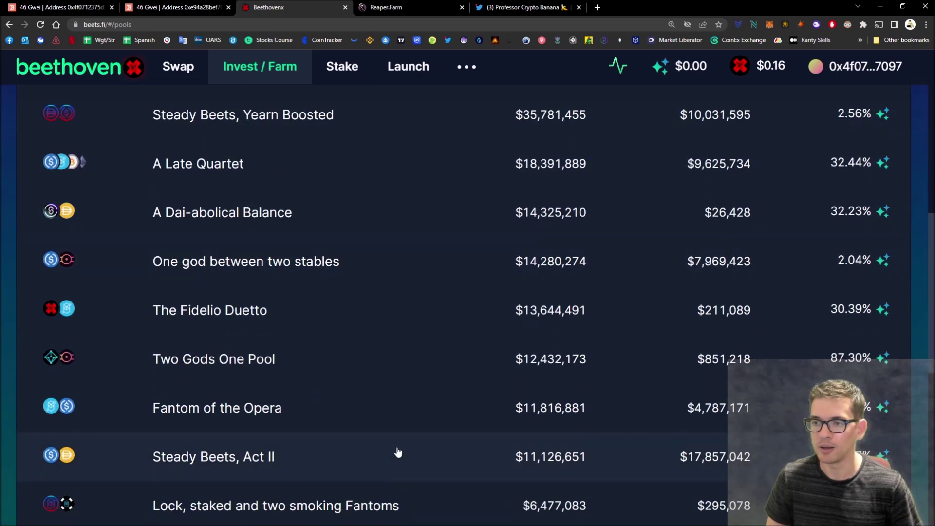
{"action": "scroll", "coordinate": [397, 451], "scroll_direction": "up", "scroll_amount": 3}
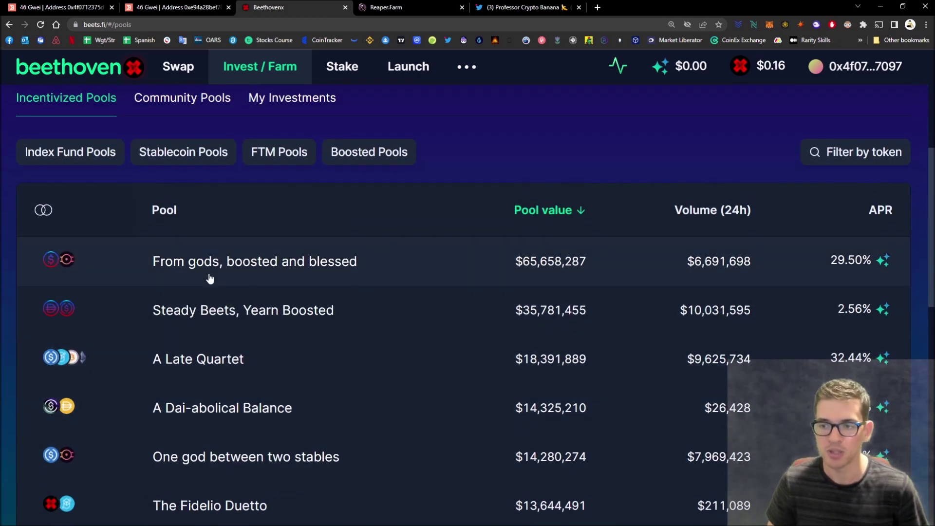
{"action": "scroll", "coordinate": [407, 162], "scroll_direction": "up", "scroll_amount": 3}
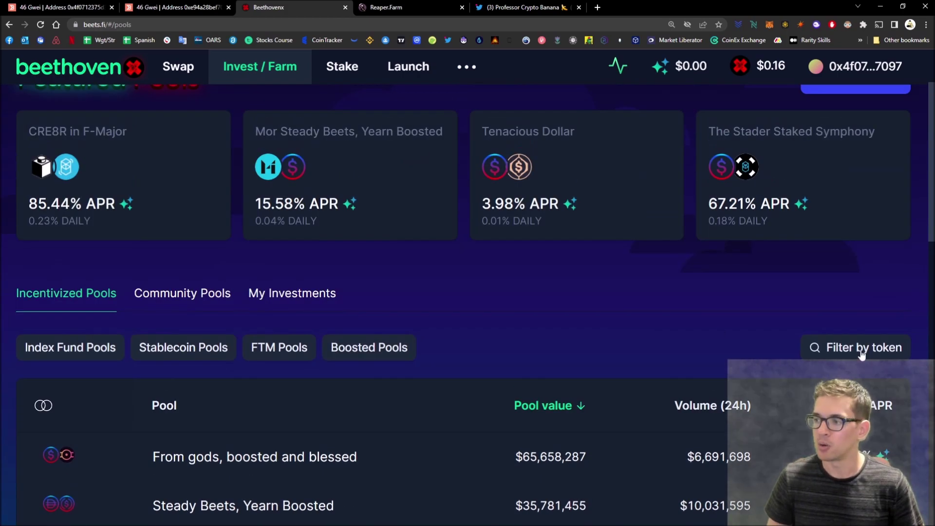
{"action": "scroll", "coordinate": [848, 365], "scroll_direction": "down", "scroll_amount": 1}
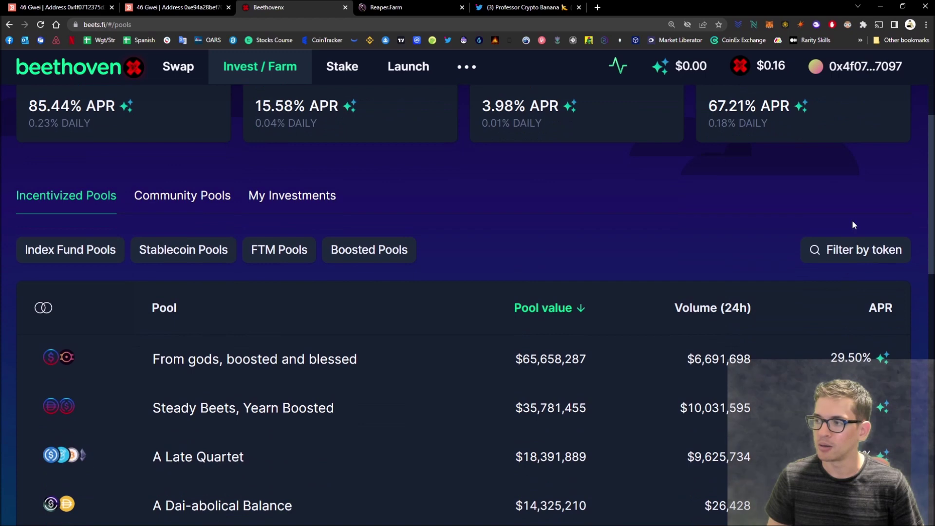
Filter pools to those containing DEUS and open the Two Gods One Pool page.
{"action": "left_click", "coordinate": [862, 254]}
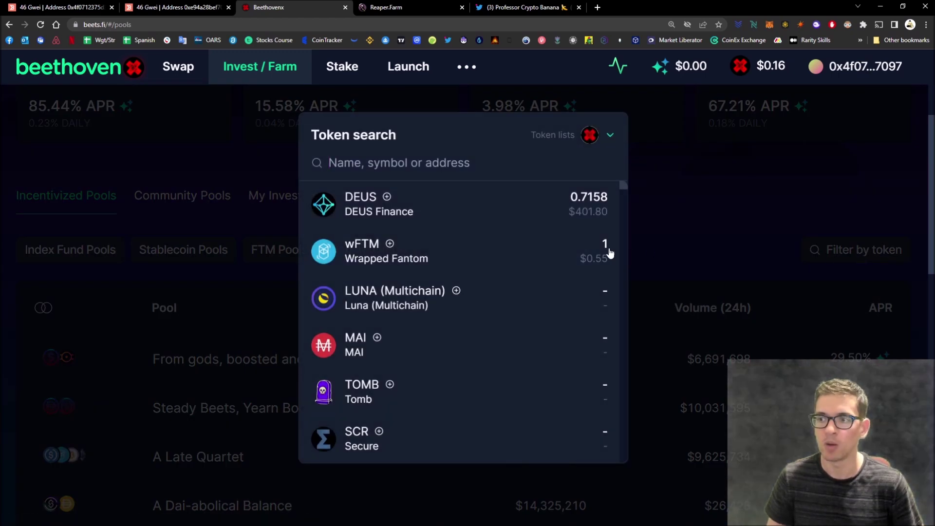
{"action": "left_click", "coordinate": [508, 205]}
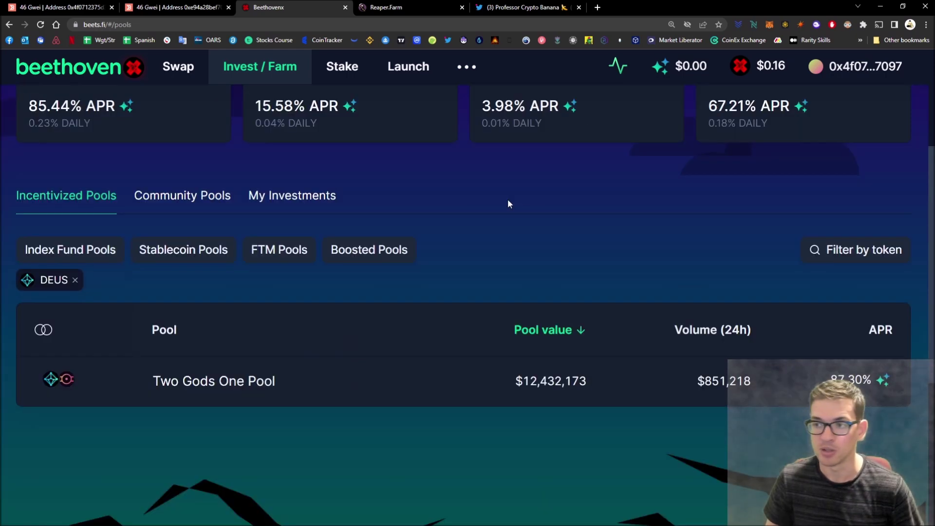
{"action": "scroll", "coordinate": [186, 439], "scroll_direction": "down", "scroll_amount": 2}
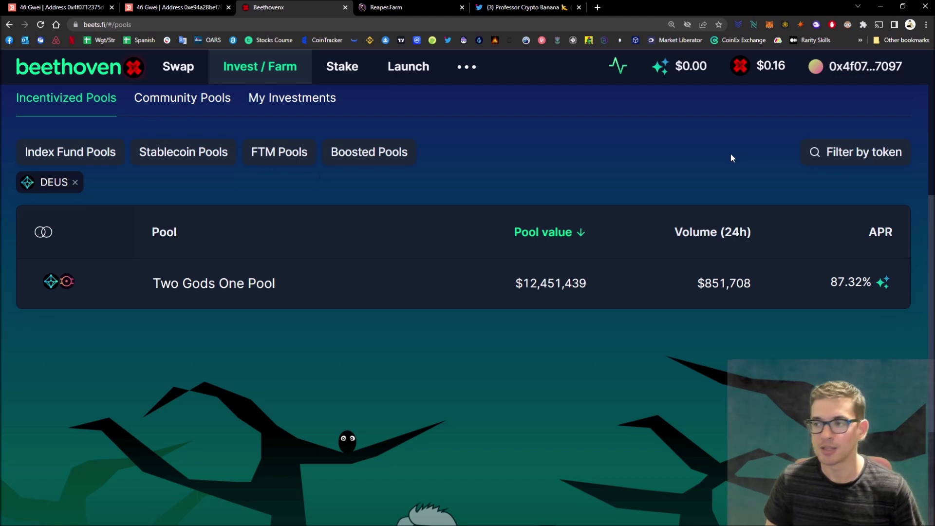
{"action": "left_click", "coordinate": [240, 290]}
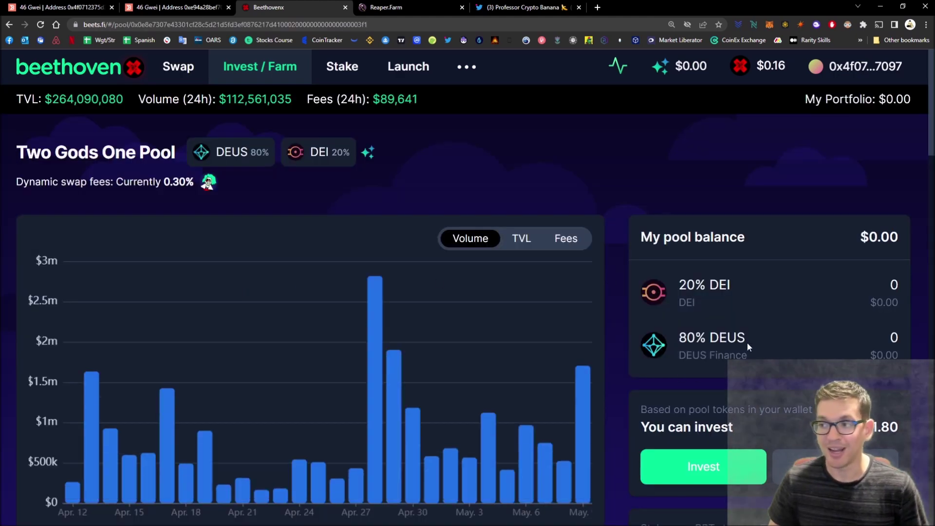
{"action": "left_click_drag", "start_coordinate": [748, 337], "coordinate": [681, 337]}
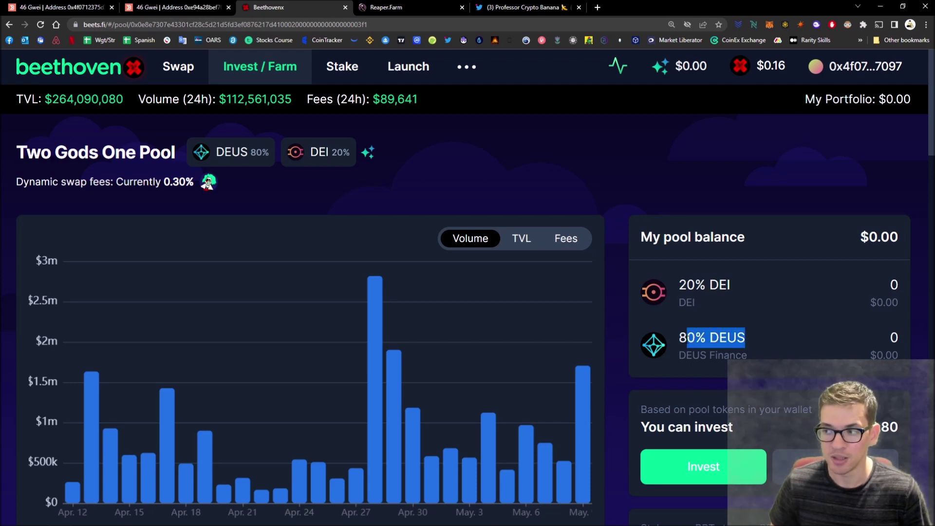
{"action": "left_click", "coordinate": [680, 336]}
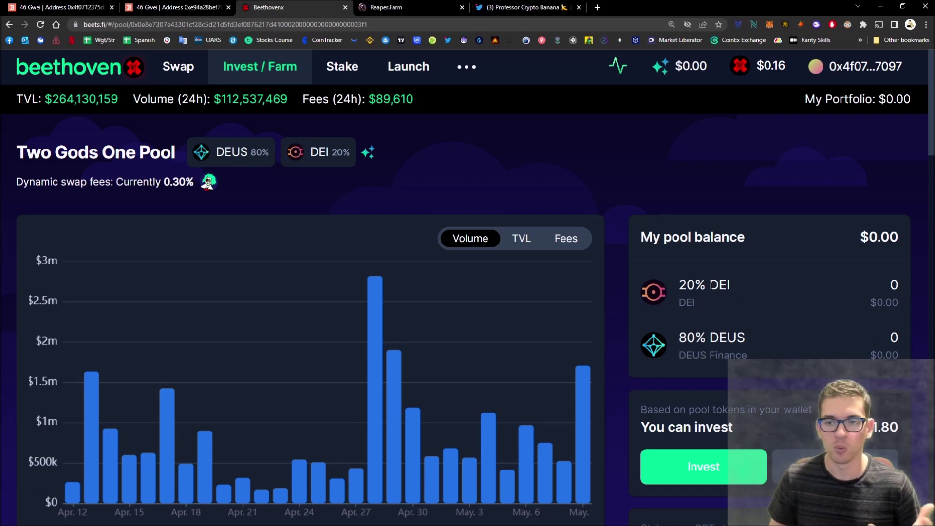
{"action": "scroll", "coordinate": [708, 308], "scroll_direction": "down", "scroll_amount": 2}
{"action": "scroll", "coordinate": [708, 308], "scroll_direction": "down", "scroll_amount": 1}
{"action": "scroll", "coordinate": [795, 347], "scroll_direction": "down", "scroll_amount": 1}
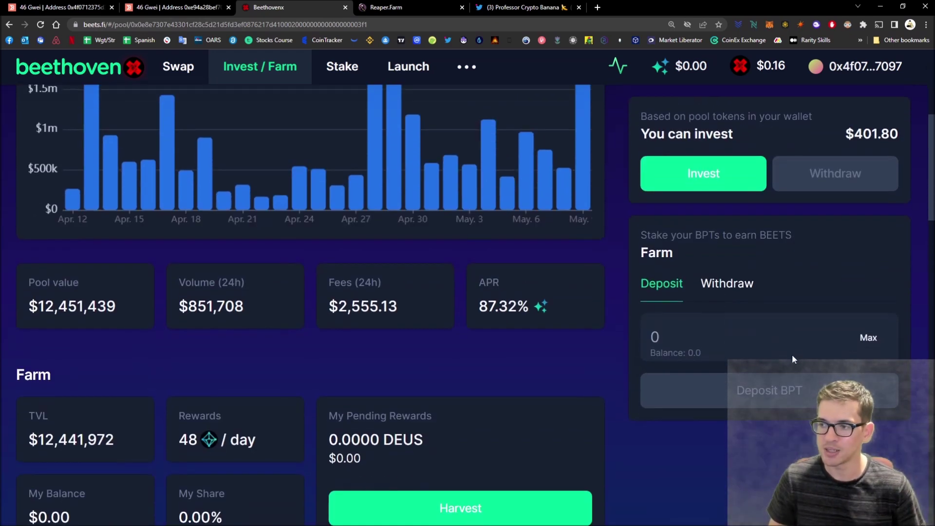
{"action": "scroll", "coordinate": [773, 328], "scroll_direction": "up", "scroll_amount": 1}
{"action": "scroll", "coordinate": [774, 323], "scroll_direction": "up", "scroll_amount": 1}
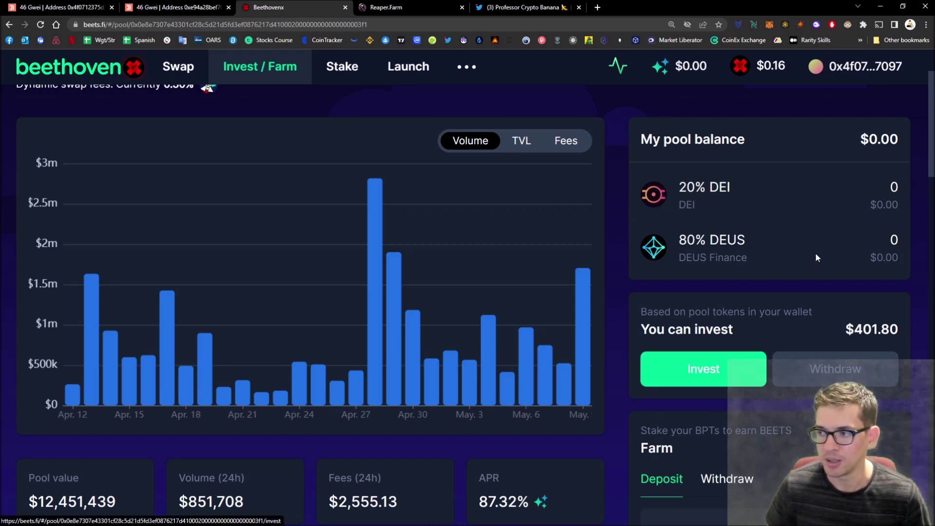
{"action": "scroll", "coordinate": [815, 307], "scroll_direction": "down", "scroll_amount": 1}
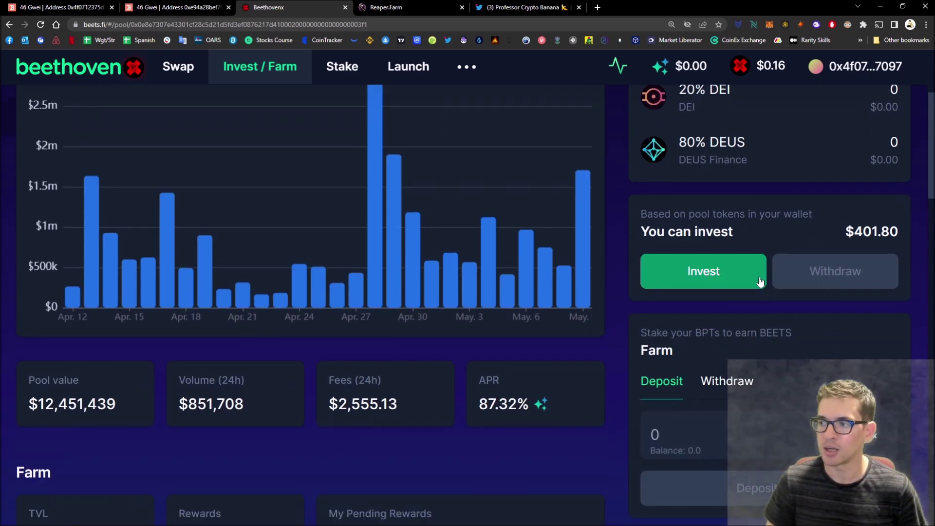
Enter the full 0.7158 DEUS (~$401.80) as the investment, preview it and start relayer approval.
{"action": "left_click", "coordinate": [714, 286]}
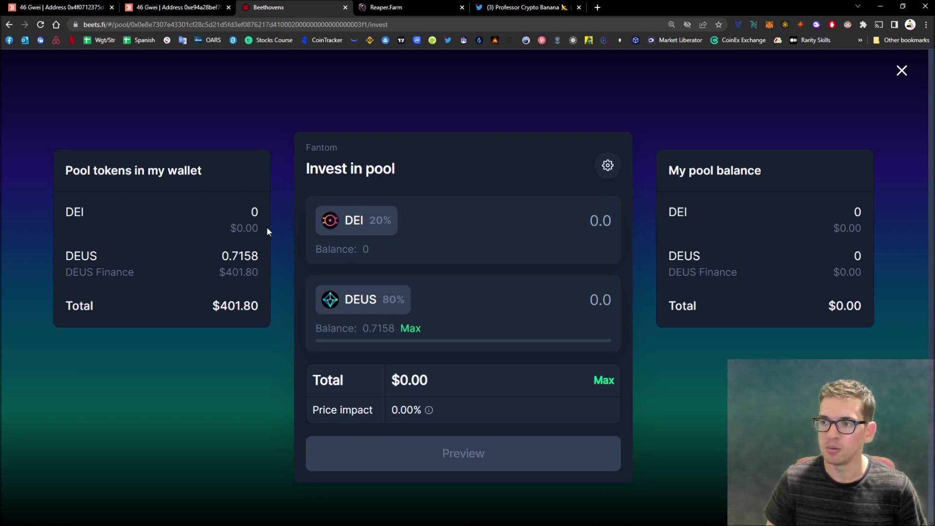
{"action": "left_click", "coordinate": [409, 328]}
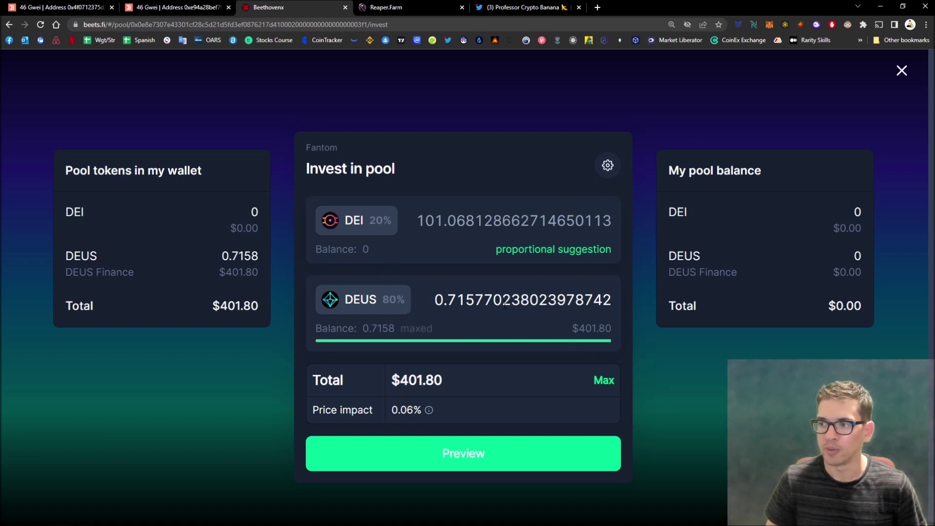
{"action": "left_click_drag", "start_coordinate": [432, 299], "coordinate": [687, 317]}
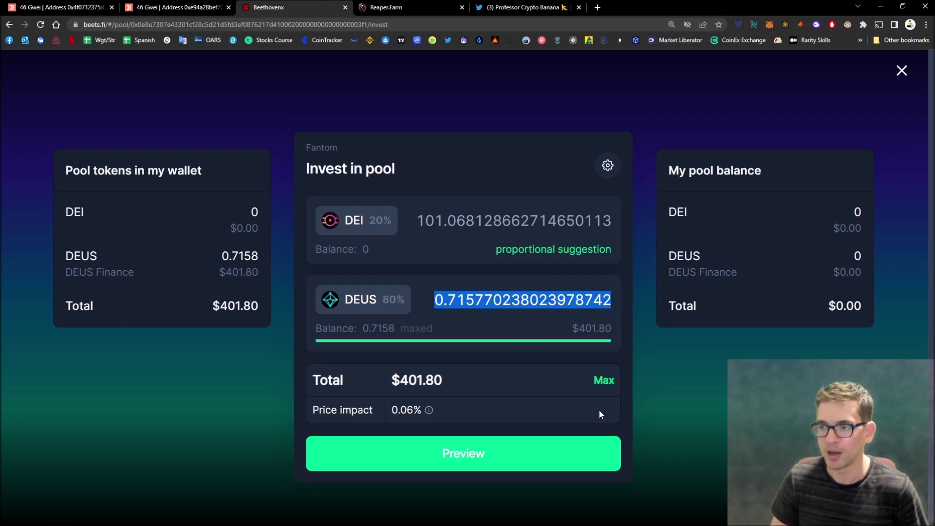
{"action": "left_click", "coordinate": [518, 451]}
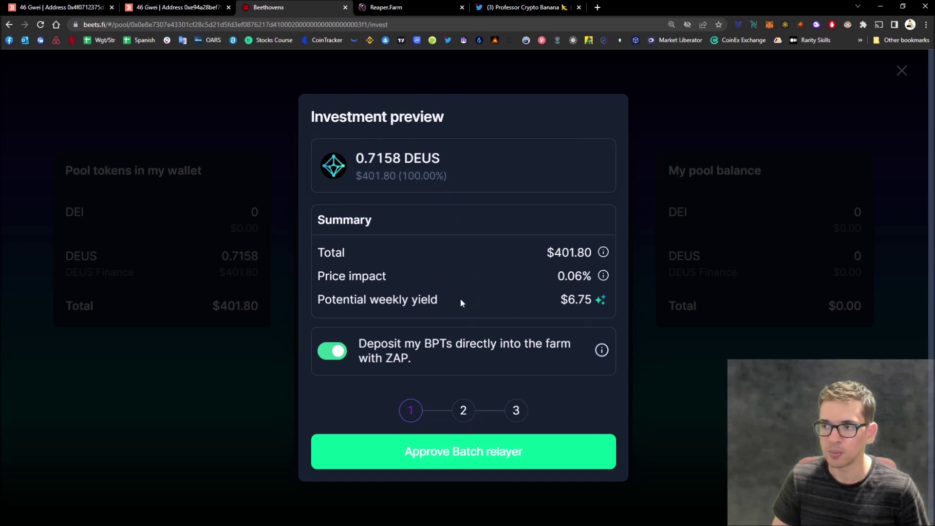
{"action": "left_click", "coordinate": [522, 455]}
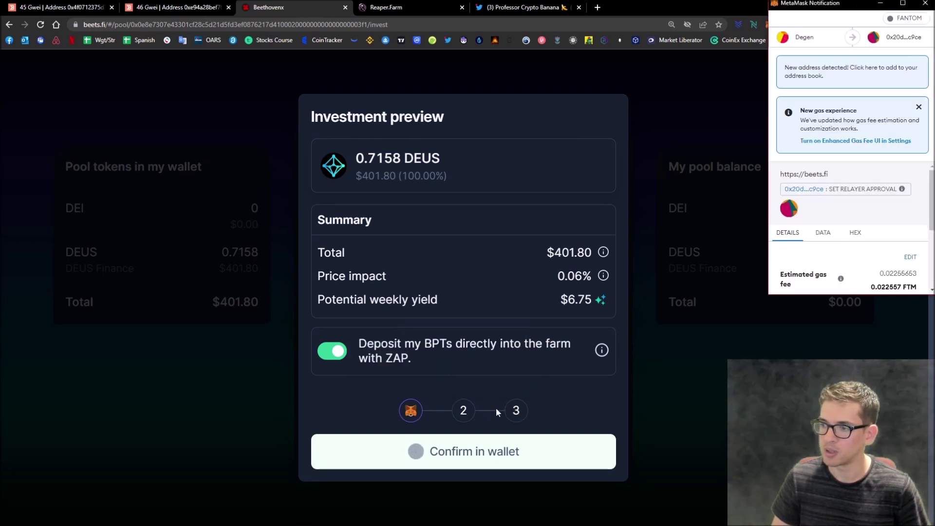
{"action": "scroll", "coordinate": [890, 219], "scroll_direction": "down", "scroll_amount": 3}
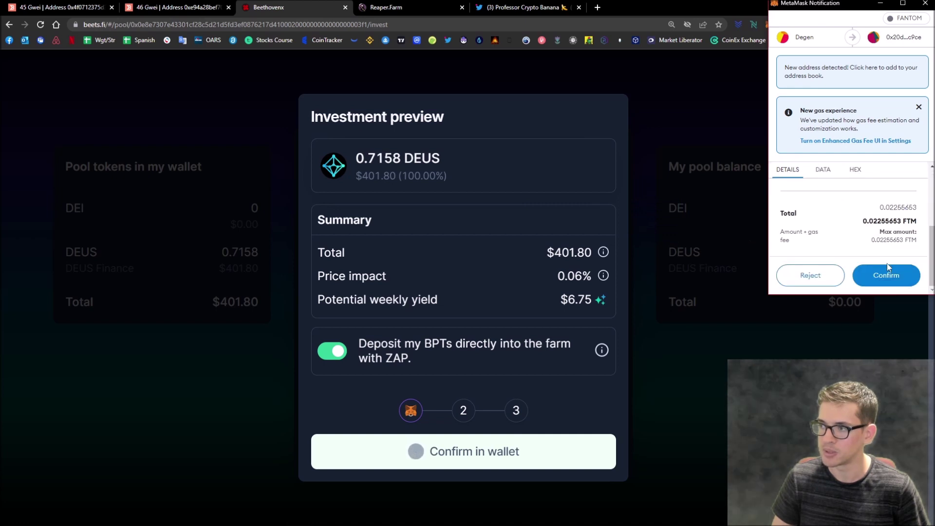
Confirm the relayer approval, untick farm deposit, approve DEUS spending and submit the investment.
{"action": "left_click", "coordinate": [883, 276]}
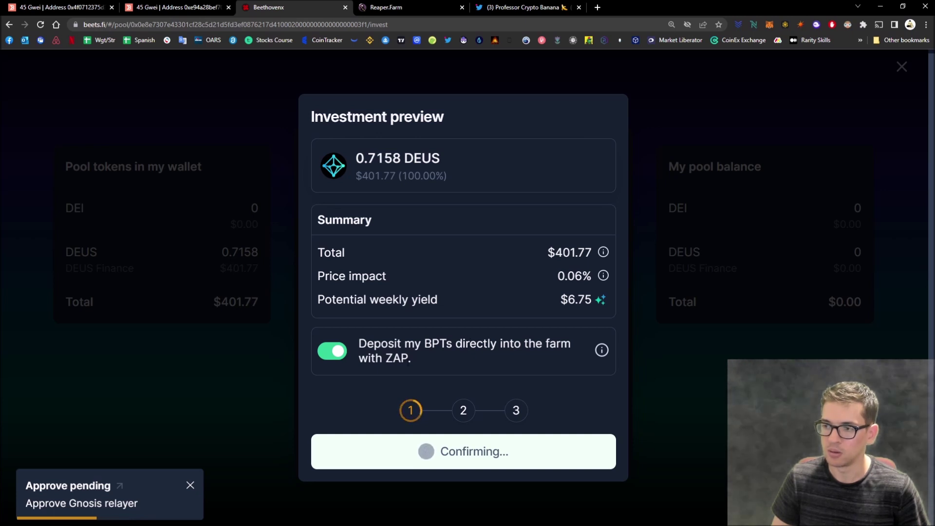
{"action": "left_click", "coordinate": [338, 354]}
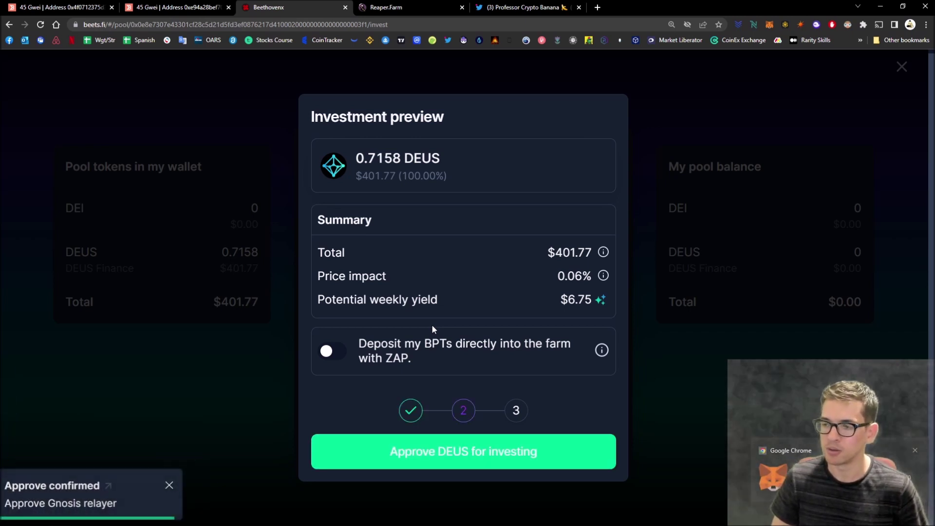
{"action": "left_click", "coordinate": [394, 459]}
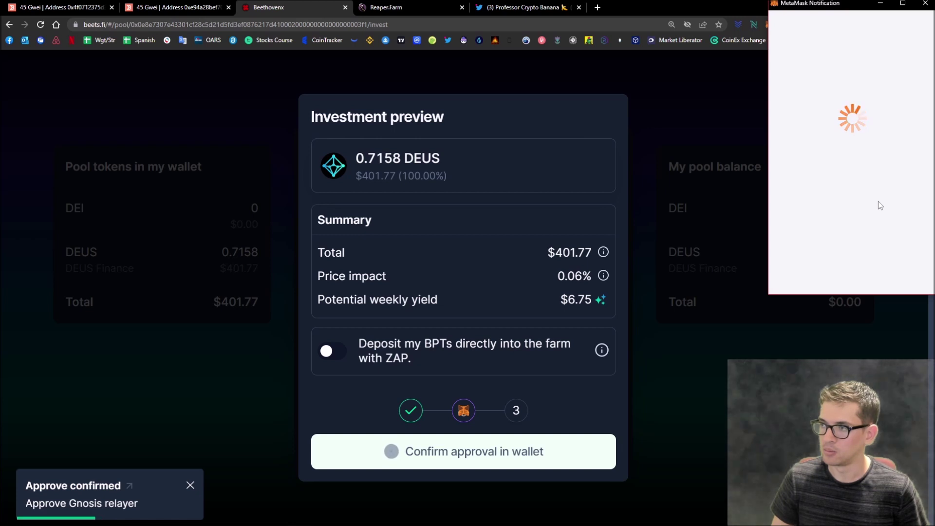
{"action": "scroll", "coordinate": [878, 205], "scroll_direction": "down", "scroll_amount": 2}
{"action": "scroll", "coordinate": [878, 204], "scroll_direction": "down", "scroll_amount": 2}
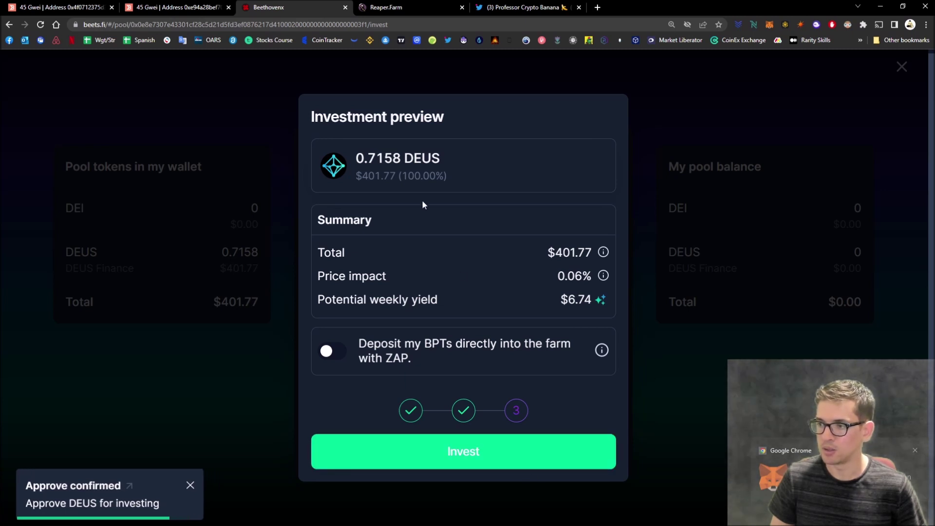
{"action": "left_click", "coordinate": [453, 464]}
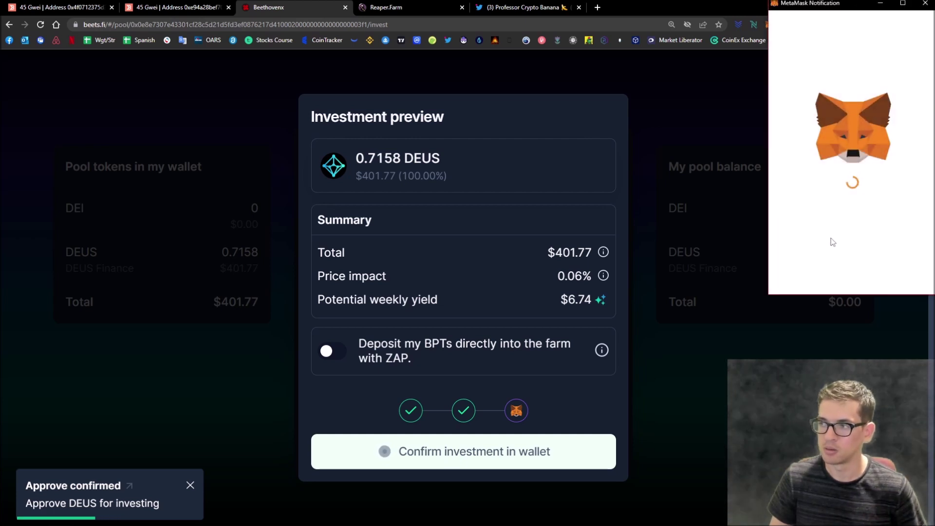
{"action": "scroll", "coordinate": [874, 200], "scroll_direction": "down", "scroll_amount": 3}
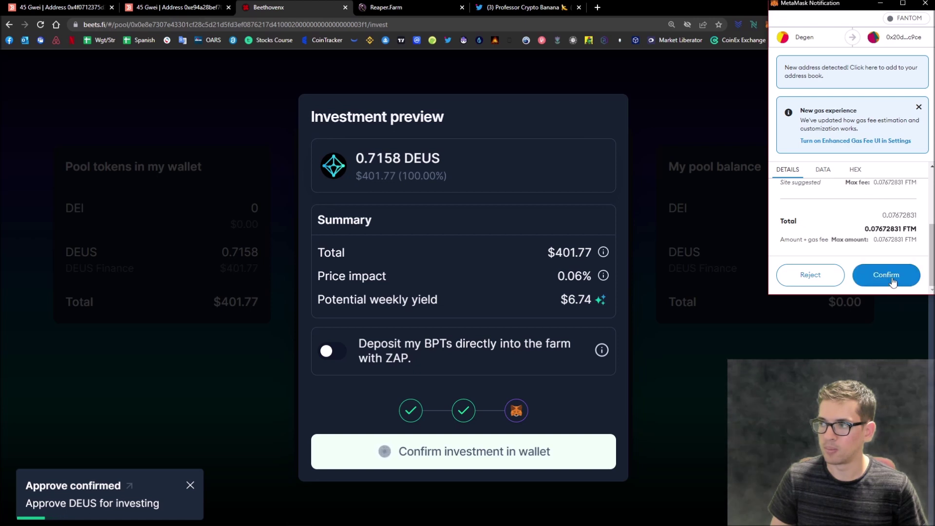
Confirm the 0.7158 DEUS ($401.77) investment in MetaMask, dismiss the confirmation and bring up the wallet.
{"action": "left_click", "coordinate": [892, 279]}
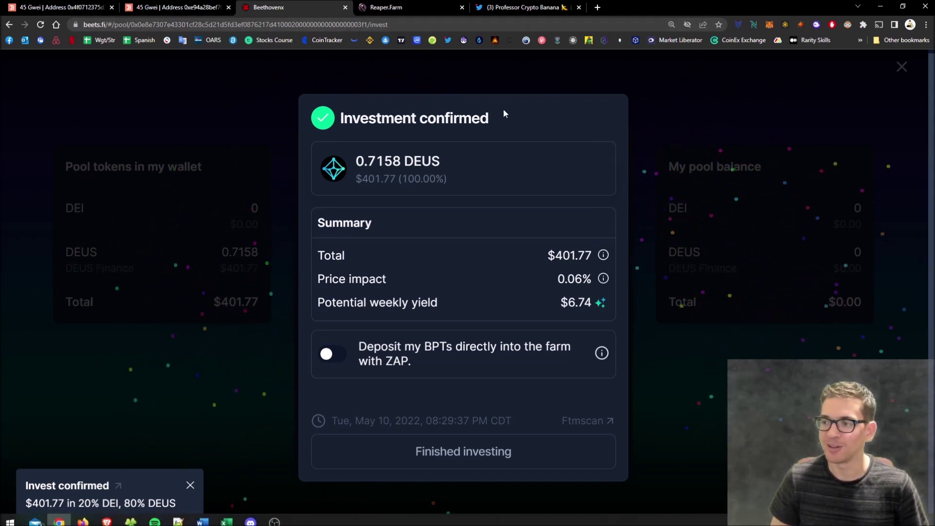
{"action": "left_click", "coordinate": [244, 387]}
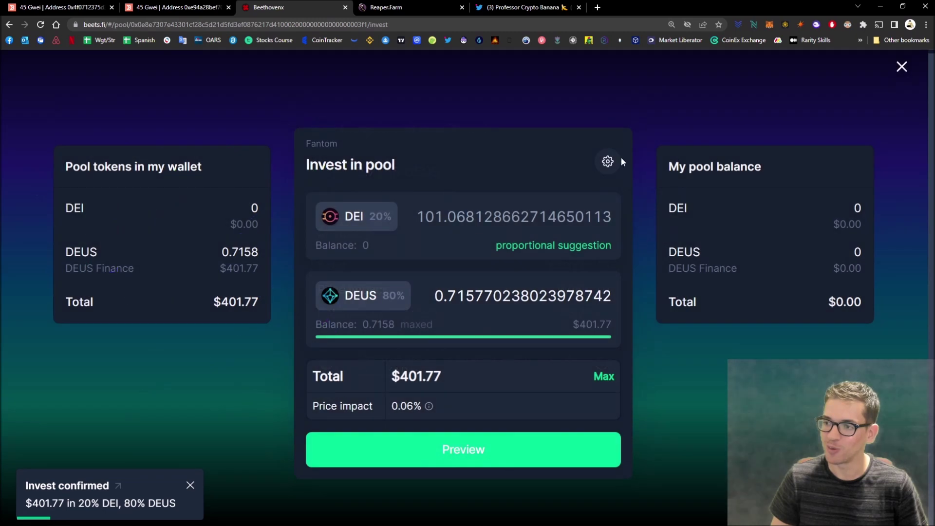
{"action": "left_click", "coordinate": [769, 28]}
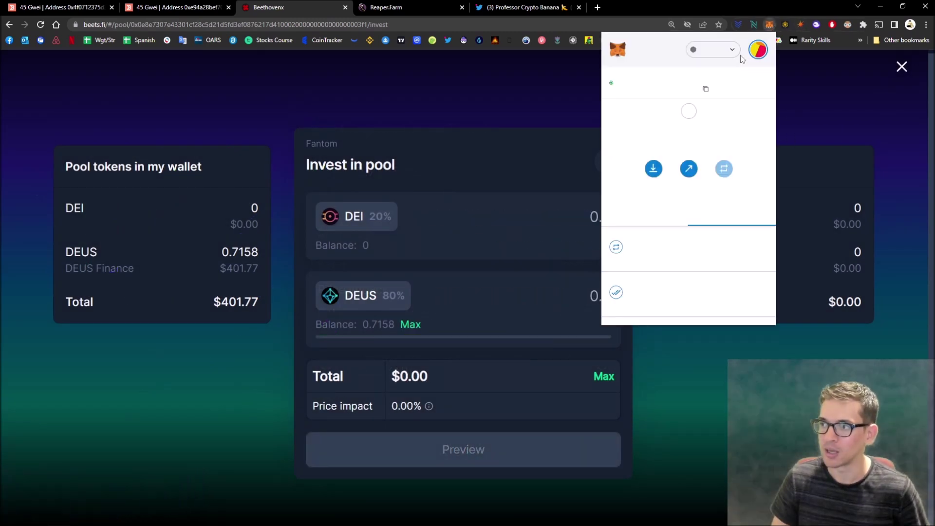
{"action": "left_click", "coordinate": [766, 83]}
View the wallet's 3.0501 BPT-GOD holdings on FTMScan, then return to the Beethoven X tab.
{"action": "left_click", "coordinate": [736, 97]}
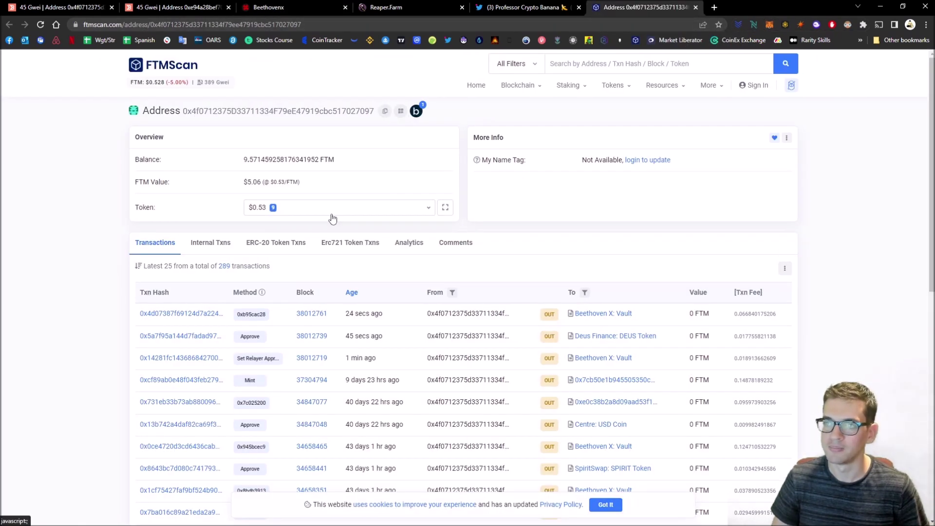
{"action": "left_click", "coordinate": [330, 215]}
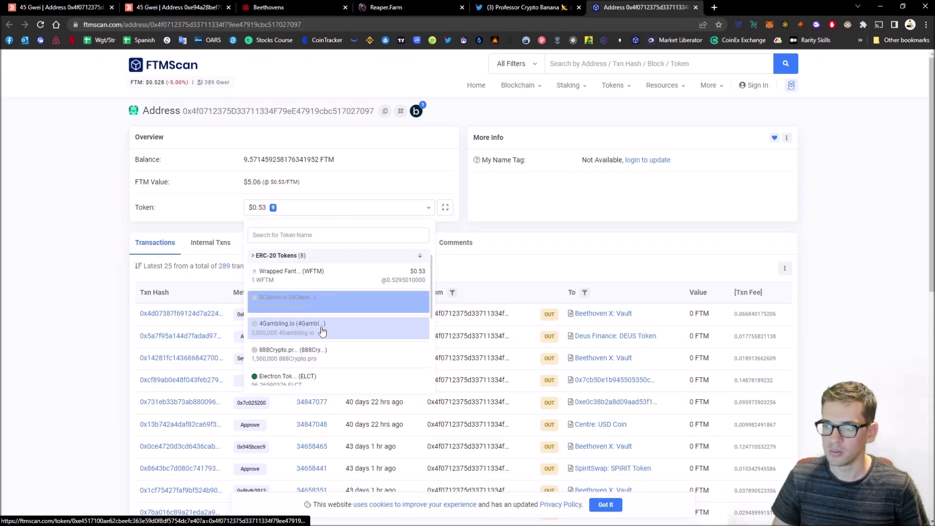
{"action": "scroll", "coordinate": [326, 298], "scroll_direction": "down", "scroll_amount": 1}
{"action": "scroll", "coordinate": [326, 298], "scroll_direction": "down", "scroll_amount": 1}
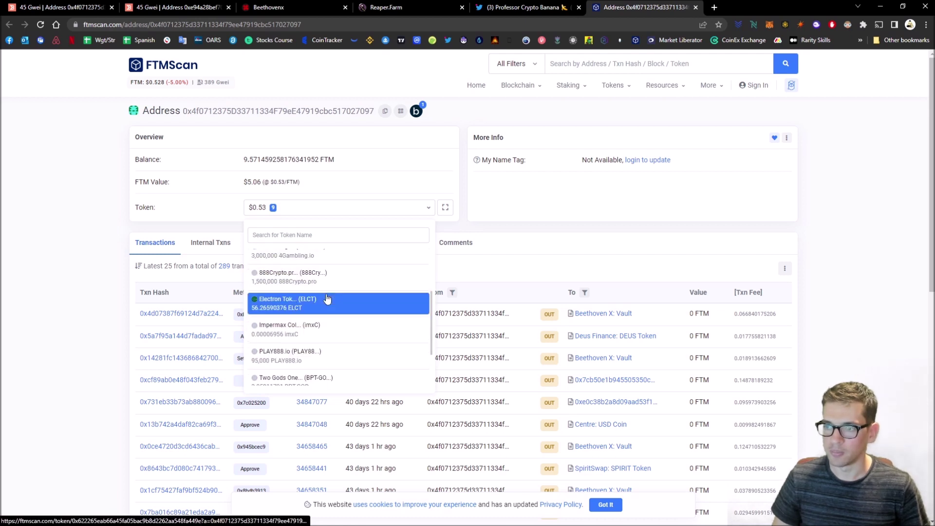
{"action": "scroll", "coordinate": [326, 298], "scroll_direction": "down", "scroll_amount": 1}
{"action": "scroll", "coordinate": [326, 297], "scroll_direction": "down", "scroll_amount": 1}
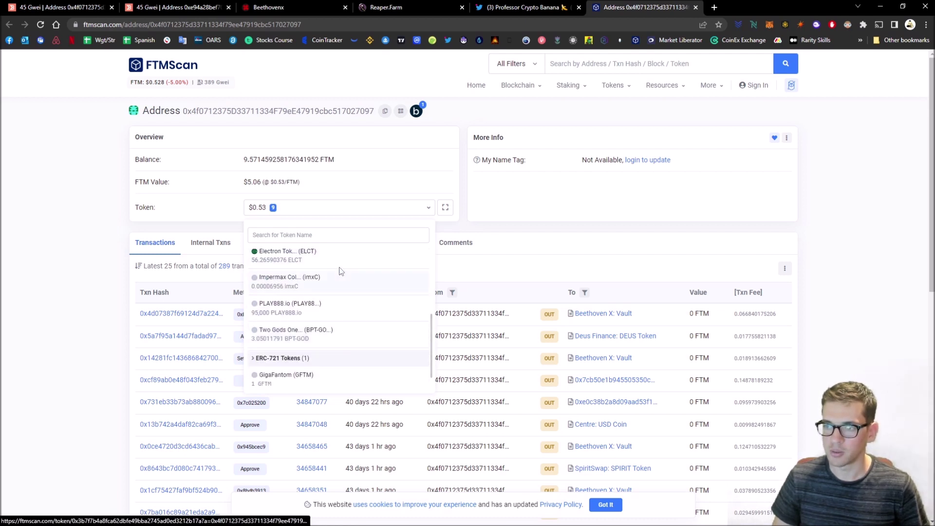
{"action": "scroll", "coordinate": [332, 292], "scroll_direction": "up", "scroll_amount": 3}
{"action": "scroll", "coordinate": [329, 299], "scroll_direction": "down", "scroll_amount": 1}
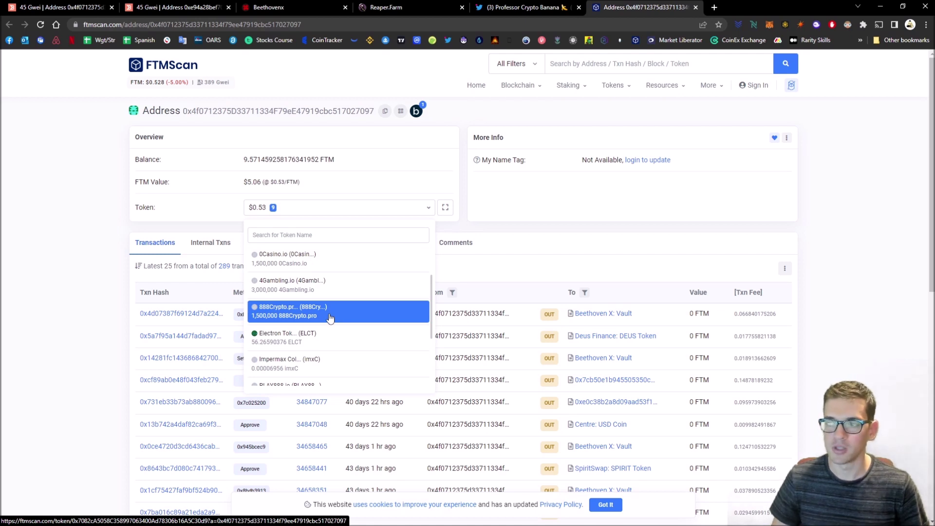
{"action": "scroll", "coordinate": [330, 318], "scroll_direction": "down", "scroll_amount": 1}
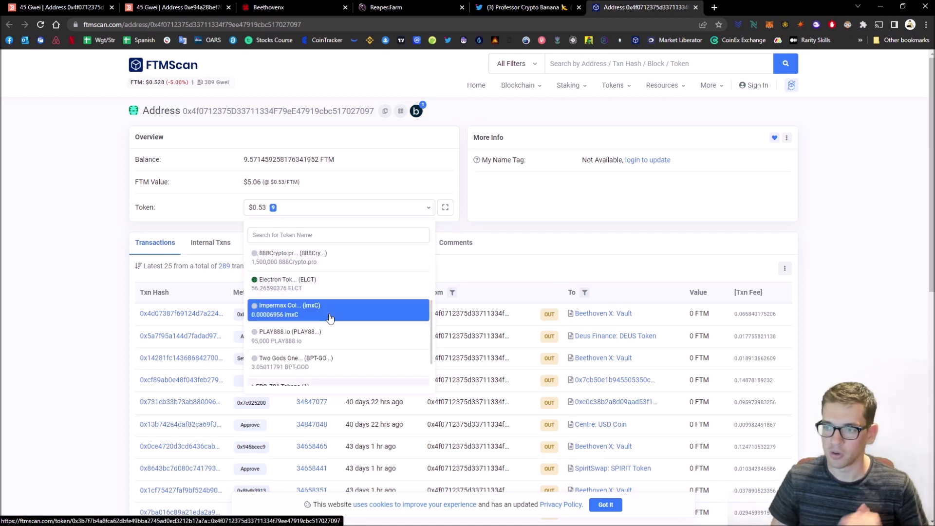
{"action": "scroll", "coordinate": [356, 345], "scroll_direction": "down", "scroll_amount": 1}
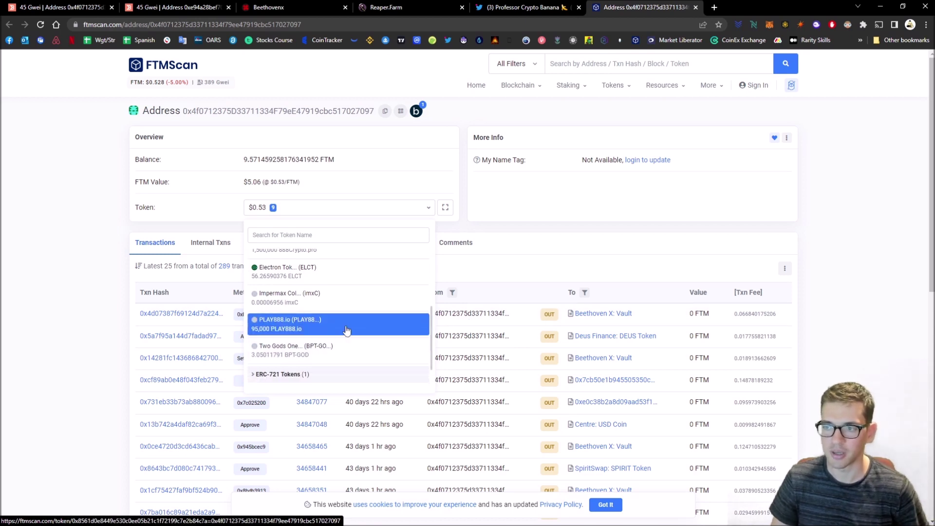
{"action": "left_click", "coordinate": [291, 351]}
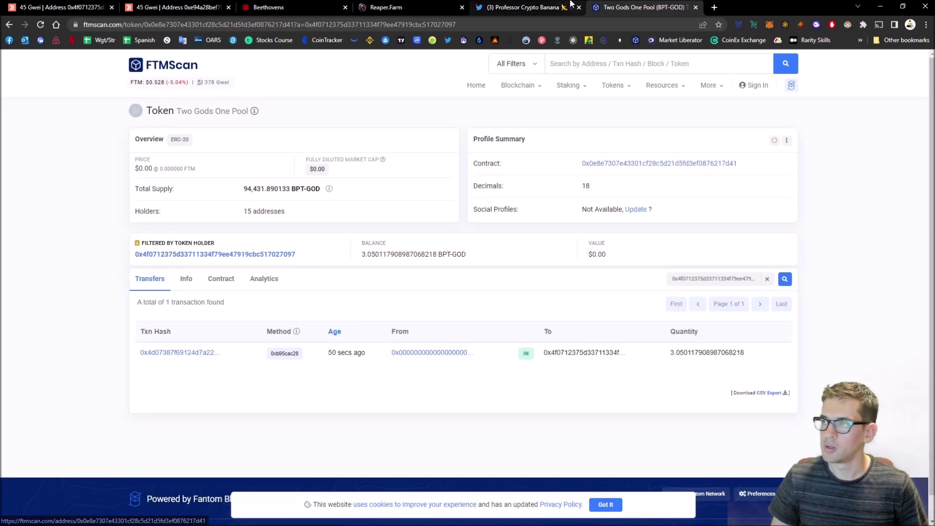
{"action": "left_click", "coordinate": [306, 8]}
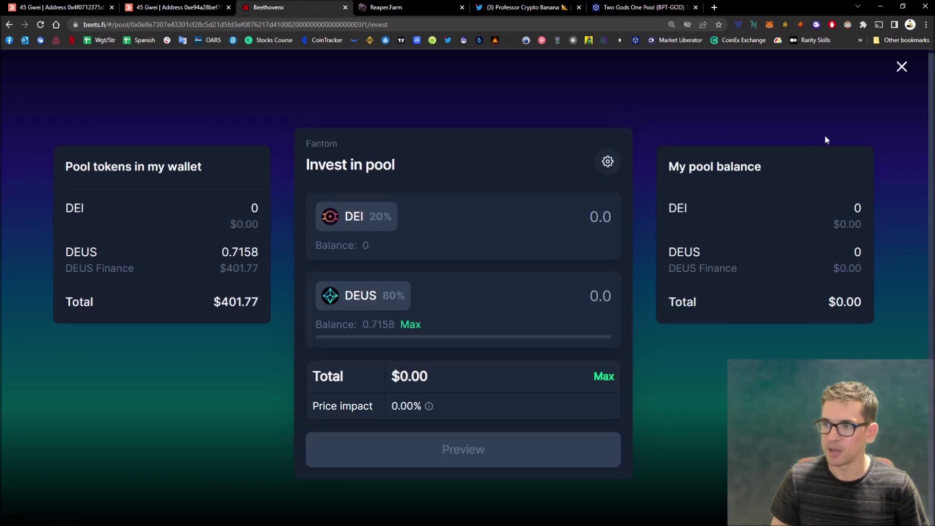
Close the invest form, check the Farm Incentives popover, then switch to the Reaper.Farm tab.
{"action": "left_click", "coordinate": [902, 70]}
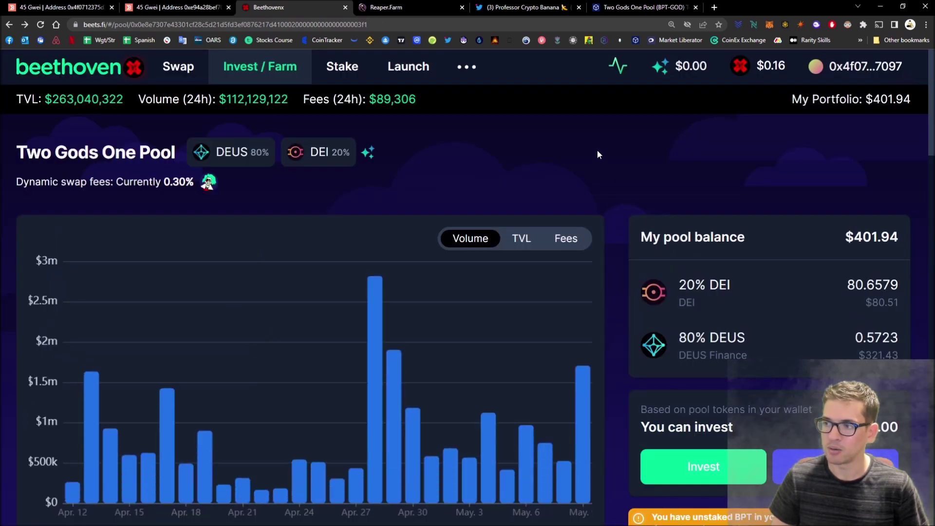
{"action": "scroll", "coordinate": [597, 153], "scroll_direction": "down", "scroll_amount": 3}
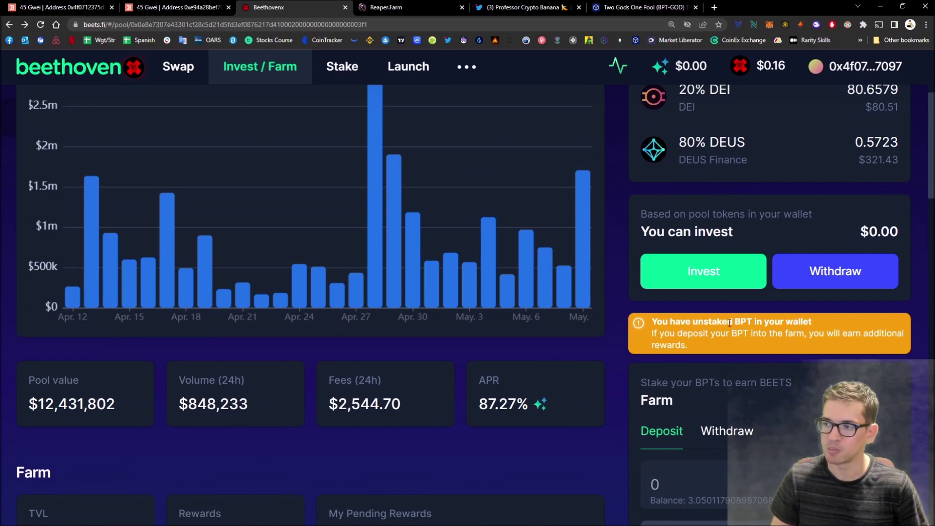
{"action": "scroll", "coordinate": [727, 322], "scroll_direction": "down", "scroll_amount": 3}
{"action": "scroll", "coordinate": [729, 323], "scroll_direction": "up", "scroll_amount": 2}
{"action": "scroll", "coordinate": [729, 322], "scroll_direction": "up", "scroll_amount": 1}
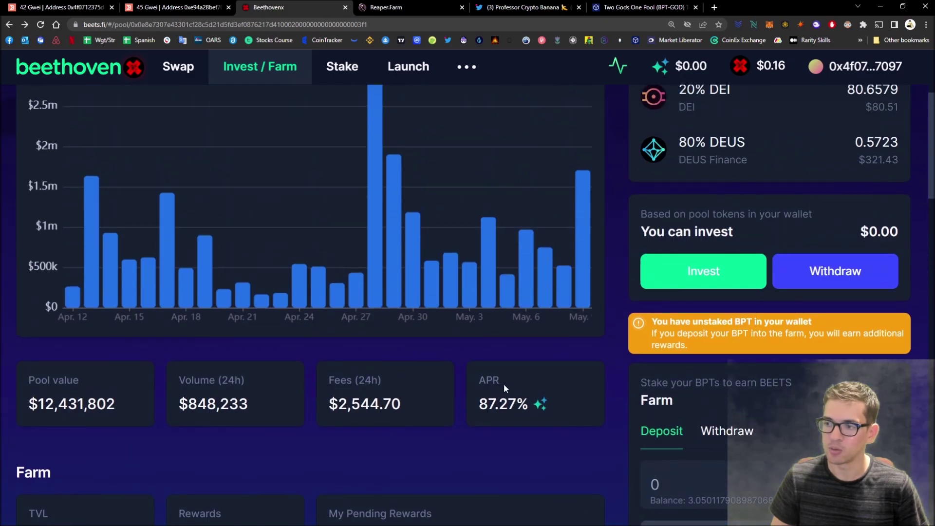
{"action": "scroll", "coordinate": [503, 384], "scroll_direction": "down", "scroll_amount": 1}
{"action": "scroll", "coordinate": [411, 391], "scroll_direction": "down", "scroll_amount": 3}
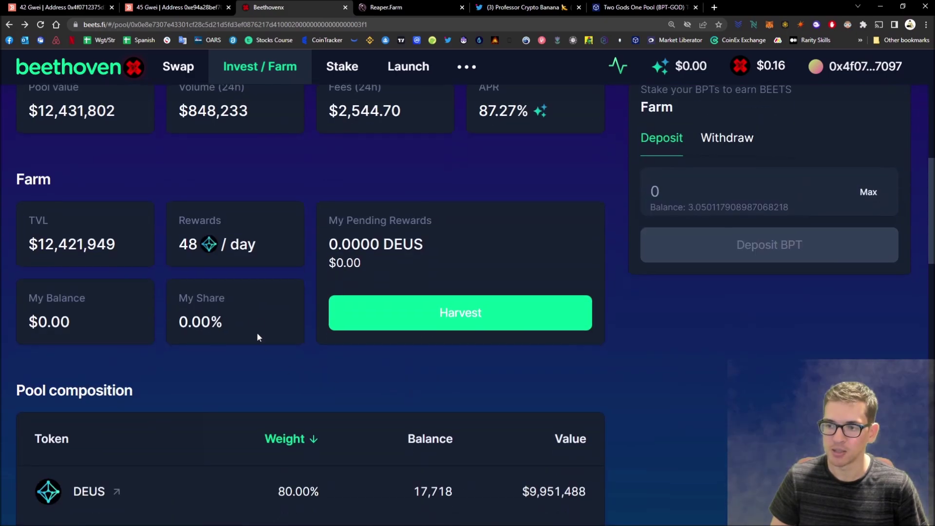
{"action": "scroll", "coordinate": [254, 317], "scroll_direction": "down", "scroll_amount": 3}
{"action": "scroll", "coordinate": [705, 424], "scroll_direction": "down", "scroll_amount": 1}
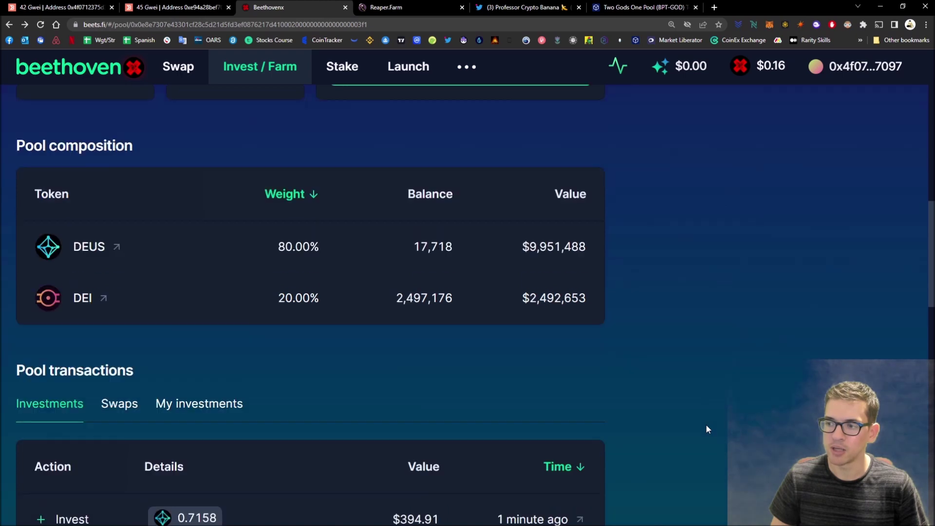
{"action": "scroll", "coordinate": [705, 428], "scroll_direction": "down", "scroll_amount": 3}
{"action": "scroll", "coordinate": [706, 428], "scroll_direction": "up", "scroll_amount": 4}
{"action": "scroll", "coordinate": [706, 428], "scroll_direction": "up", "scroll_amount": 4}
{"action": "scroll", "coordinate": [706, 428], "scroll_direction": "up", "scroll_amount": 3}
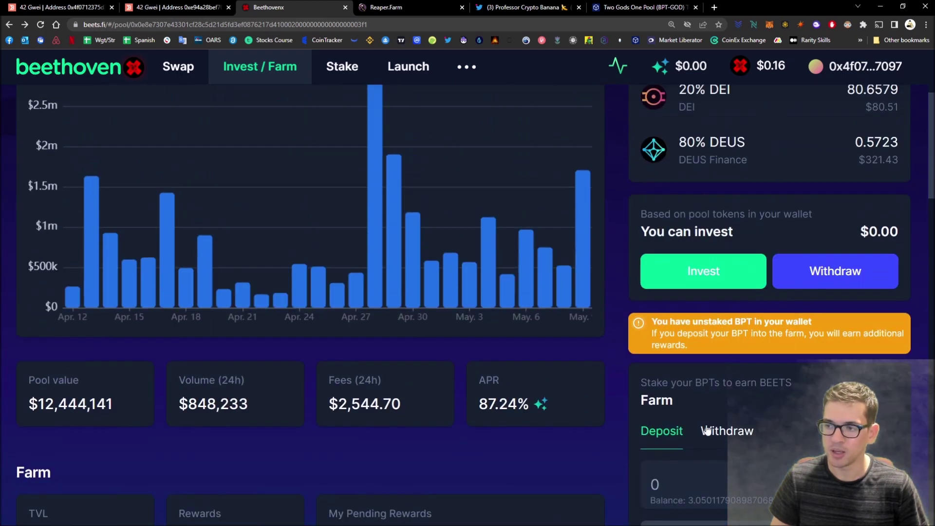
{"action": "scroll", "coordinate": [649, 84], "scroll_direction": "up", "scroll_amount": 1}
{"action": "scroll", "coordinate": [599, 131], "scroll_direction": "down", "scroll_amount": 1}
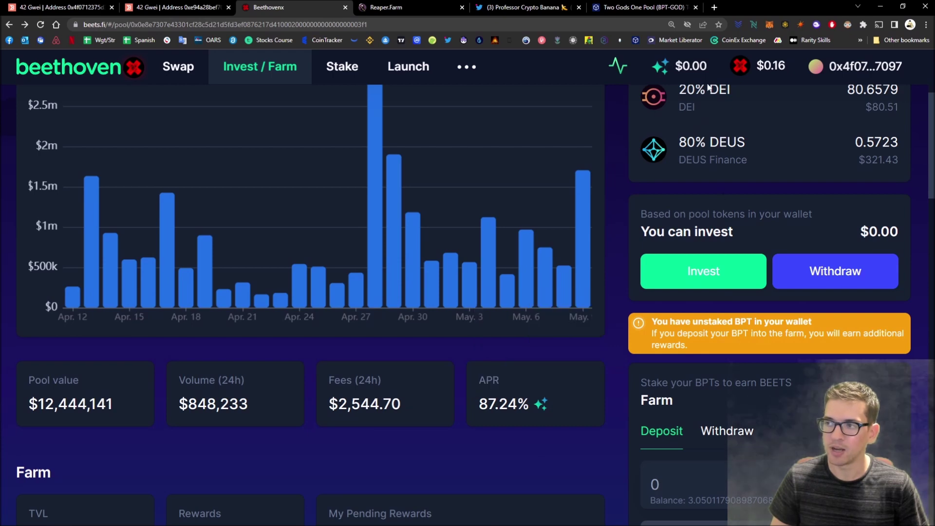
{"action": "left_click", "coordinate": [688, 64]}
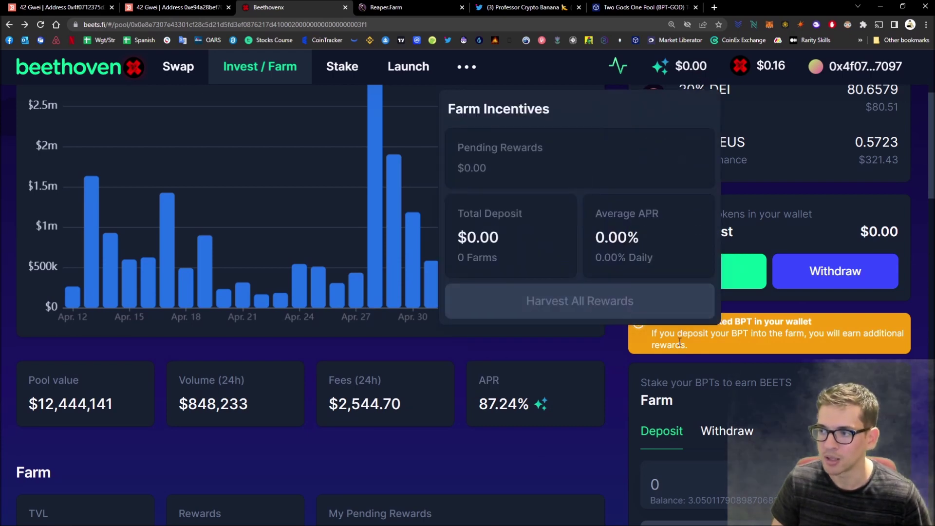
{"action": "left_click", "coordinate": [585, 353]}
{"action": "mouse_move", "coordinate": [583, 241]}
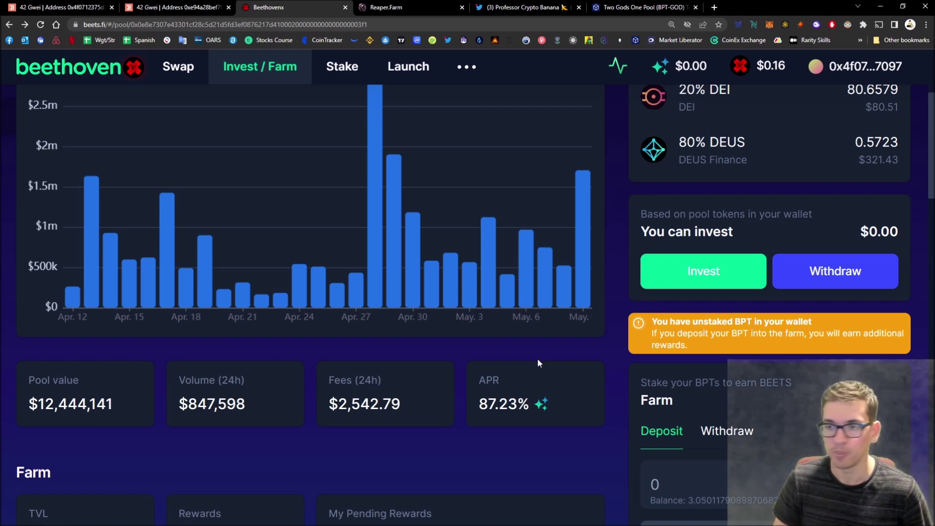
{"action": "left_click", "coordinate": [390, 7]}
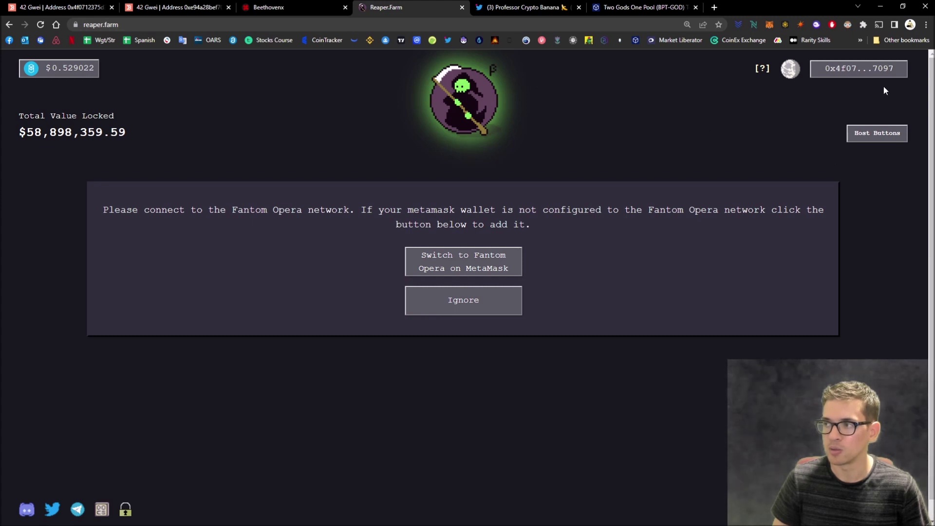
Reload Reaper.Farm and check the wallet's FTM balance in MetaMask.
{"action": "left_click", "coordinate": [40, 25]}
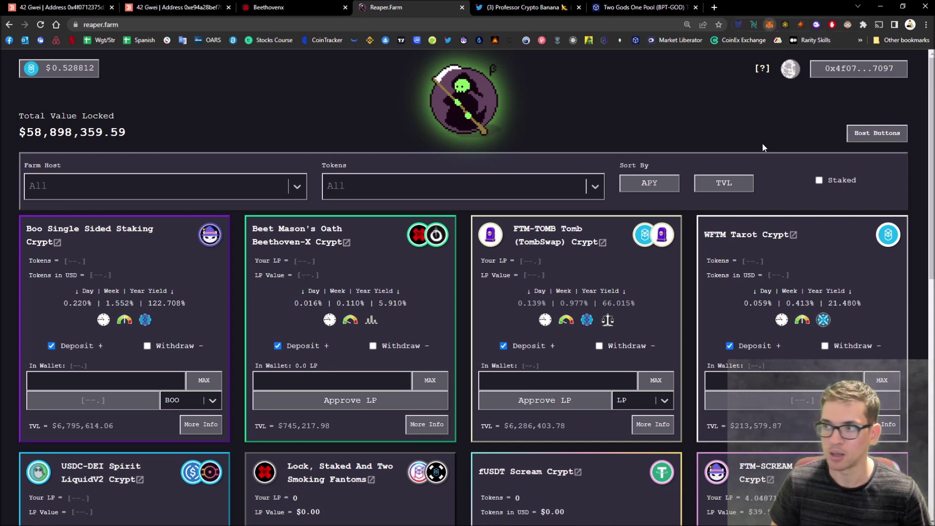
{"action": "left_click", "coordinate": [769, 24]}
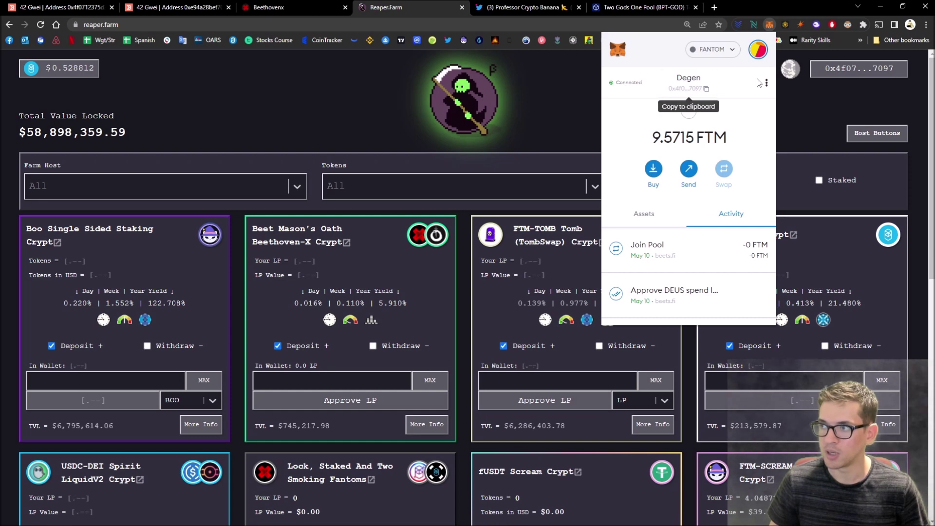
{"action": "left_click", "coordinate": [828, 101]}
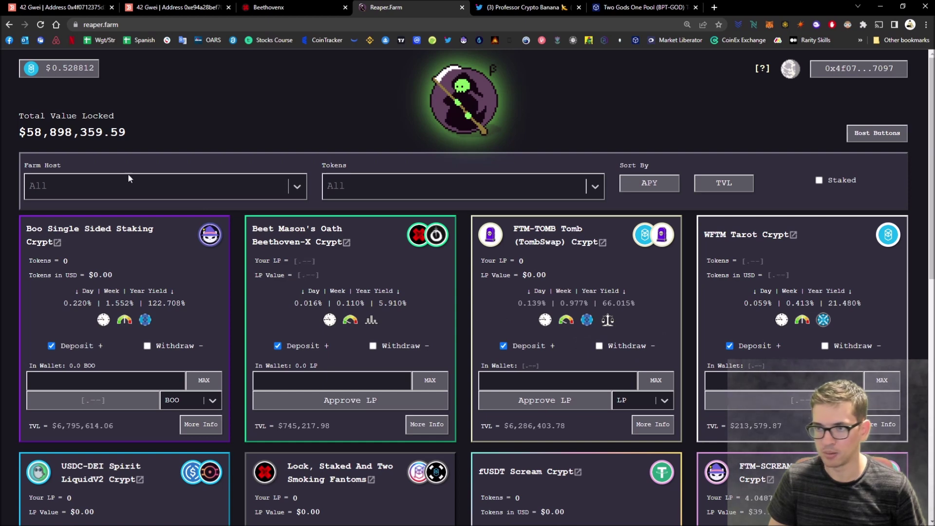
Filter the crypts list by the DEUS token.
{"action": "left_click", "coordinate": [135, 193]}
{"action": "scroll", "coordinate": [219, 256], "scroll_direction": "down", "scroll_amount": 3}
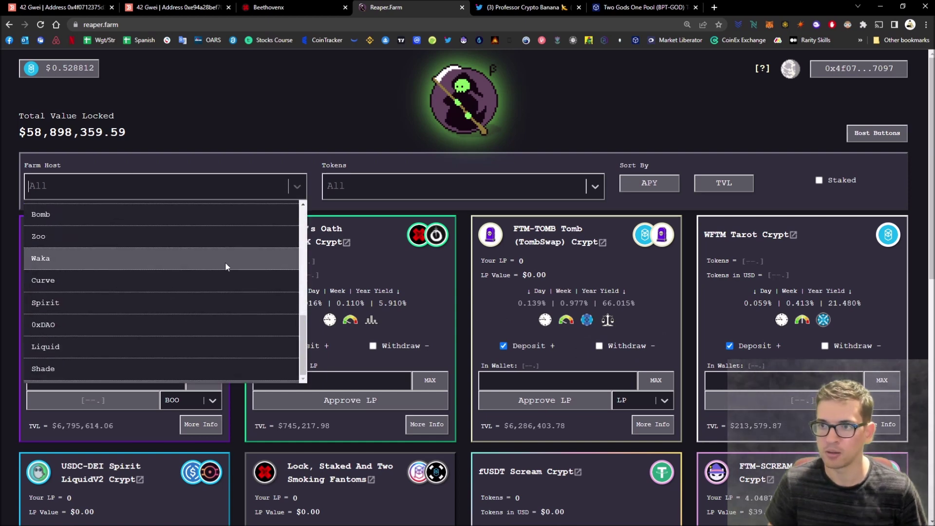
{"action": "scroll", "coordinate": [227, 268], "scroll_direction": "up", "scroll_amount": 3}
{"action": "left_click", "coordinate": [330, 117]}
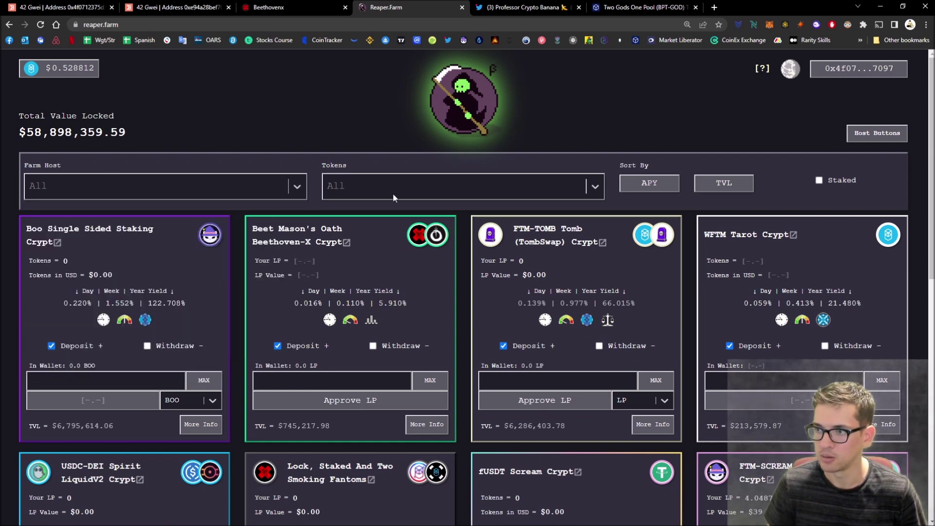
{"action": "left_click", "coordinate": [391, 192]}
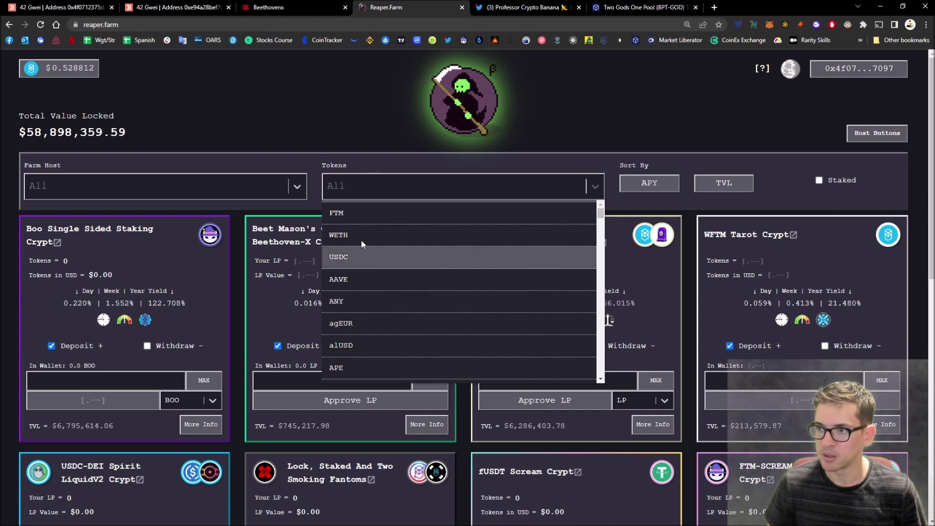
{"action": "scroll", "coordinate": [500, 304], "scroll_direction": "down", "scroll_amount": 3}
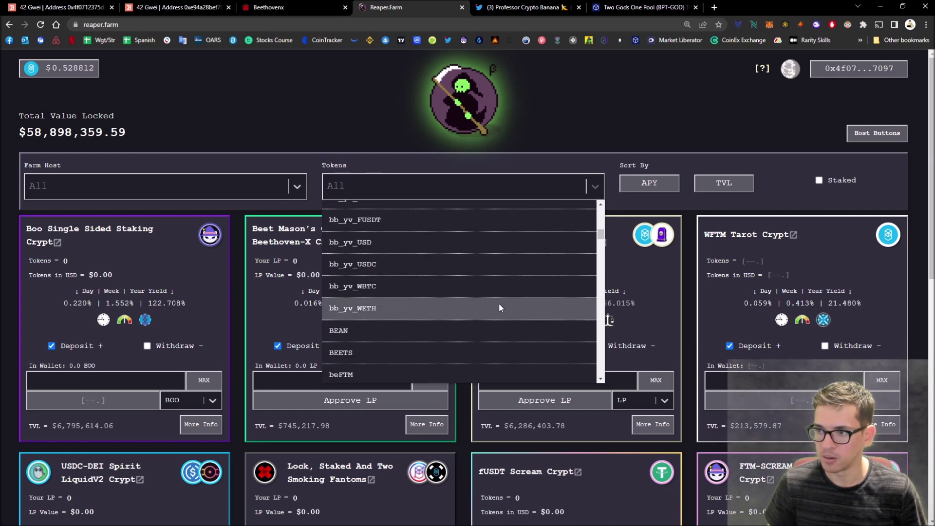
{"action": "scroll", "coordinate": [497, 299], "scroll_direction": "down", "scroll_amount": 1}
{"action": "scroll", "coordinate": [494, 286], "scroll_direction": "down", "scroll_amount": 1}
{"action": "scroll", "coordinate": [494, 286], "scroll_direction": "down", "scroll_amount": 1}
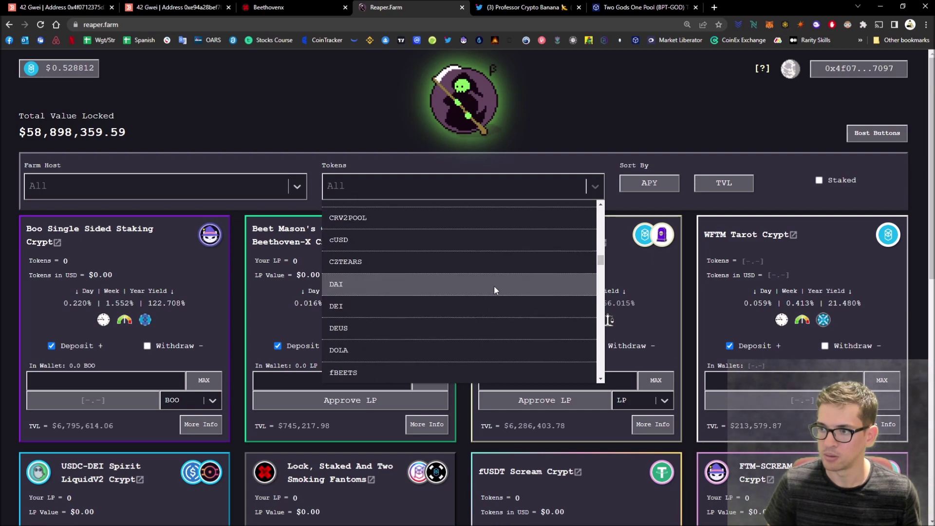
{"action": "left_click", "coordinate": [443, 330]}
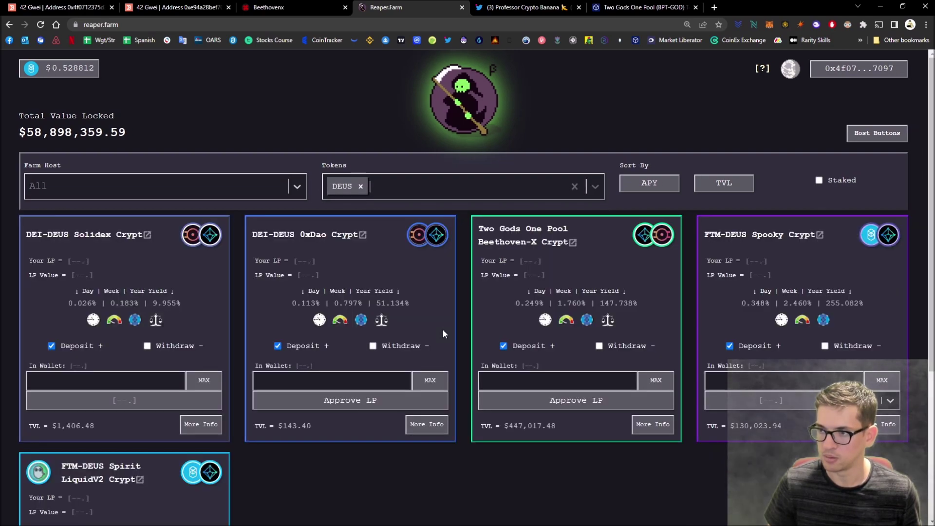
{"action": "scroll", "coordinate": [443, 331], "scroll_direction": "down", "scroll_amount": 3}
{"action": "scroll", "coordinate": [443, 333], "scroll_direction": "up", "scroll_amount": 2}
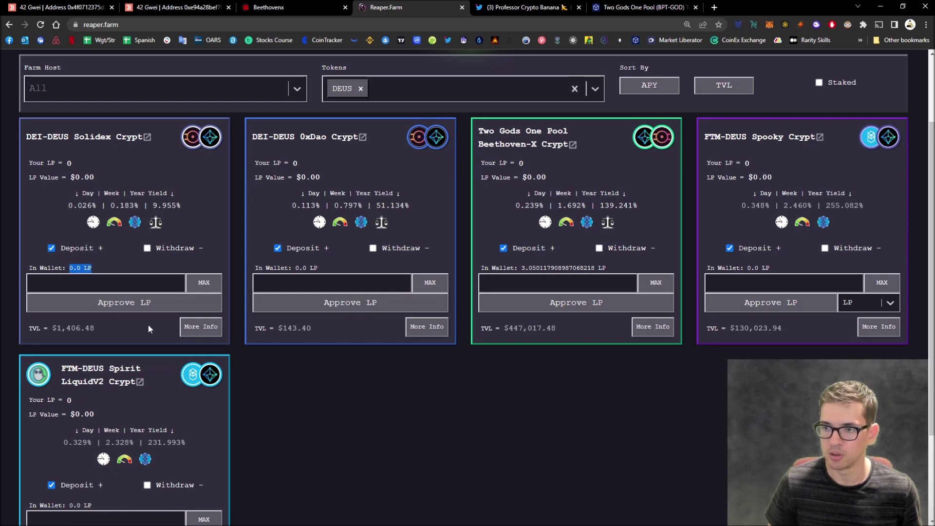
{"action": "left_click", "coordinate": [203, 283]}
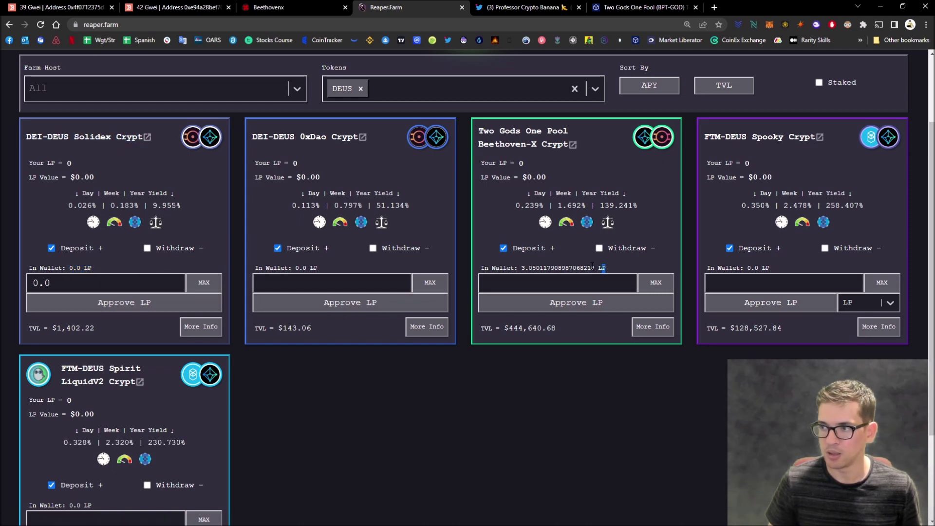
{"action": "key", "text": "ctrl+plus"}
{"action": "key", "text": "ctrl+plus"}
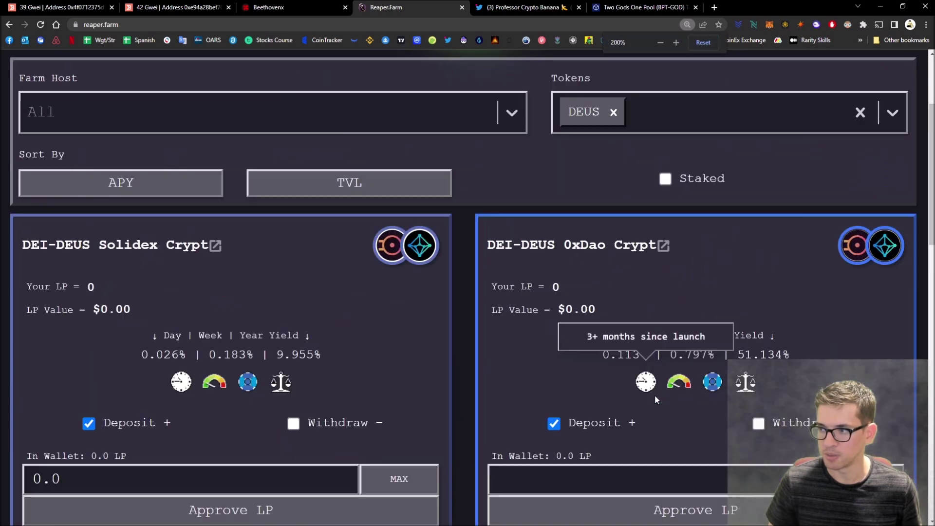
{"action": "scroll", "coordinate": [654, 395], "scroll_direction": "down", "scroll_amount": 2}
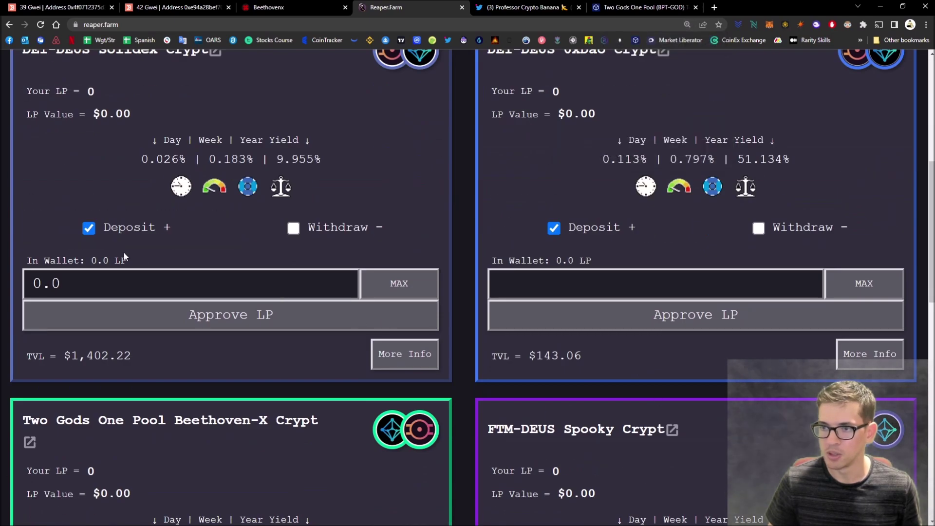
{"action": "scroll", "coordinate": [127, 259], "scroll_direction": "down", "scroll_amount": 1}
{"action": "scroll", "coordinate": [577, 306], "scroll_direction": "down", "scroll_amount": 2}
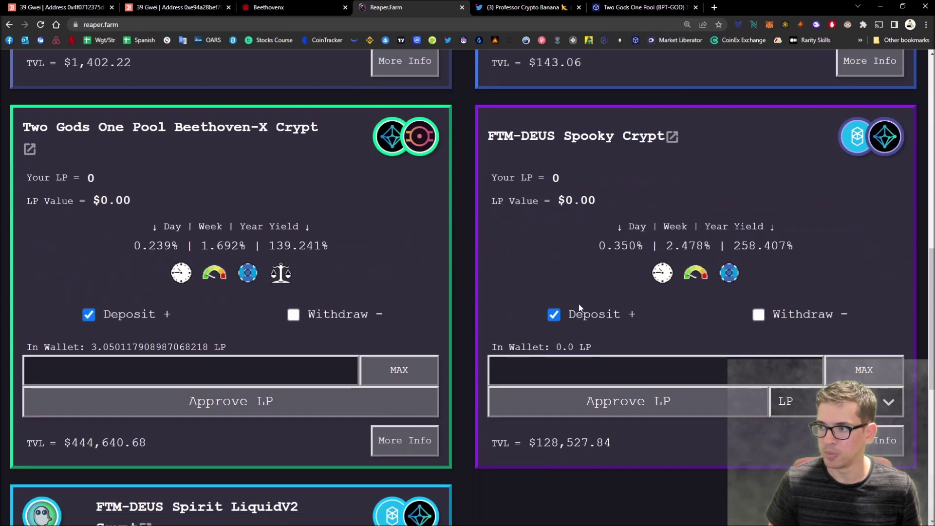
{"action": "scroll", "coordinate": [286, 330], "scroll_direction": "down", "scroll_amount": 1}
{"action": "scroll", "coordinate": [280, 331], "scroll_direction": "down", "scroll_amount": 3}
{"action": "scroll", "coordinate": [280, 330], "scroll_direction": "up", "scroll_amount": 4}
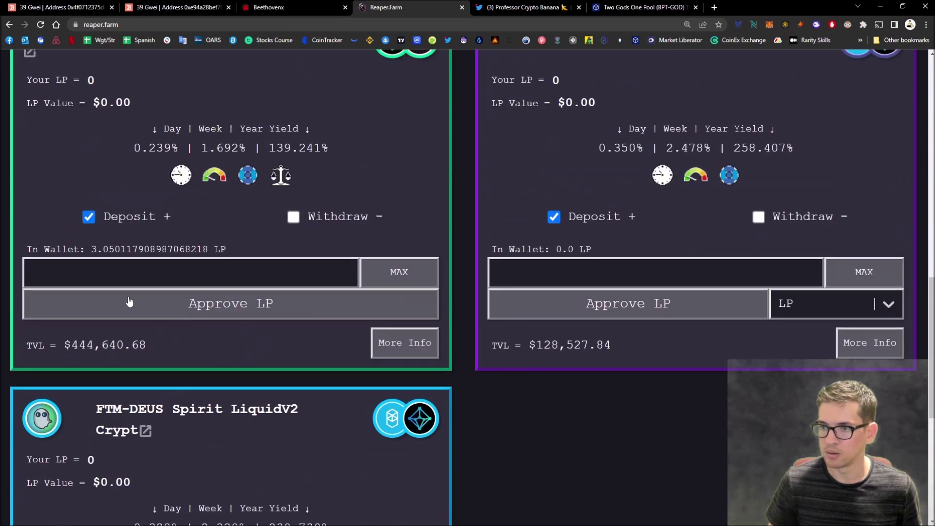
{"action": "scroll", "coordinate": [280, 331], "scroll_direction": "up", "scroll_amount": 1}
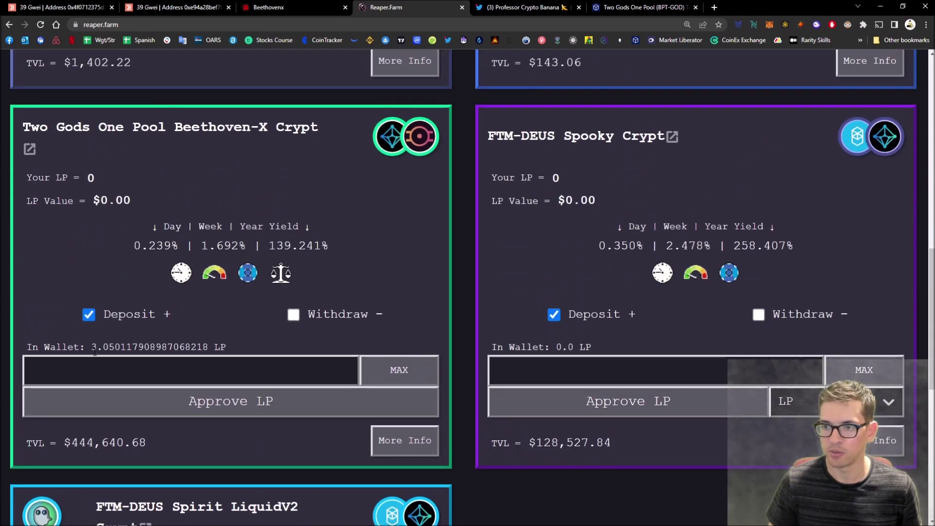
{"action": "left_click_drag", "start_coordinate": [92, 348], "coordinate": [197, 348]}
{"action": "left_click", "coordinate": [229, 349]}
{"action": "scroll", "coordinate": [229, 348], "scroll_direction": "up", "scroll_amount": 4}
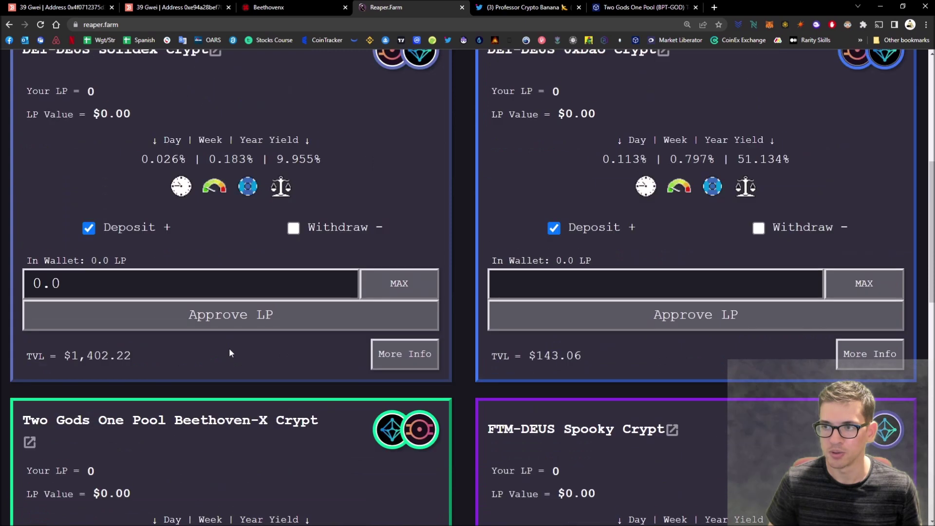
{"action": "scroll", "coordinate": [205, 256], "scroll_direction": "up", "scroll_amount": 3}
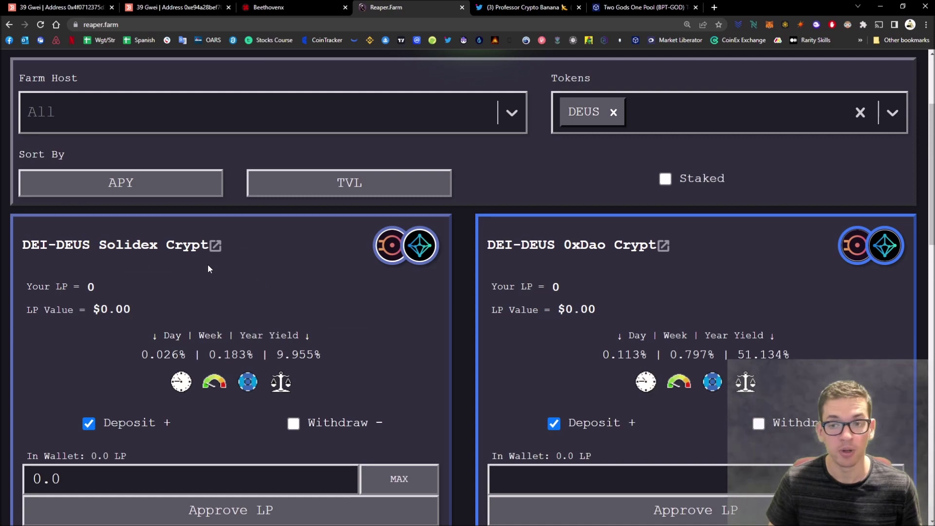
{"action": "scroll", "coordinate": [207, 269], "scroll_direction": "down", "scroll_amount": 3}
{"action": "scroll", "coordinate": [207, 269], "scroll_direction": "down", "scroll_amount": 2}
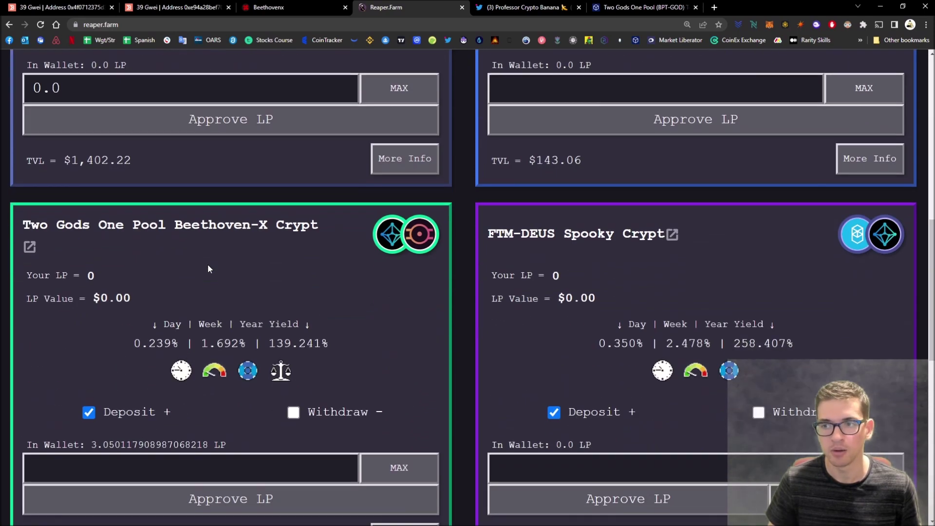
{"action": "scroll", "coordinate": [208, 269], "scroll_direction": "down", "scroll_amount": 1}
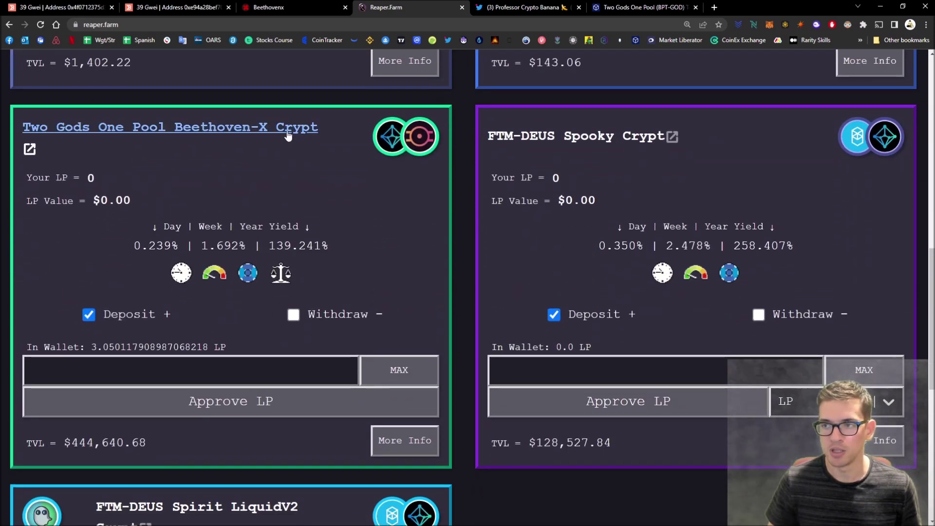
{"action": "left_click", "coordinate": [219, 327]}
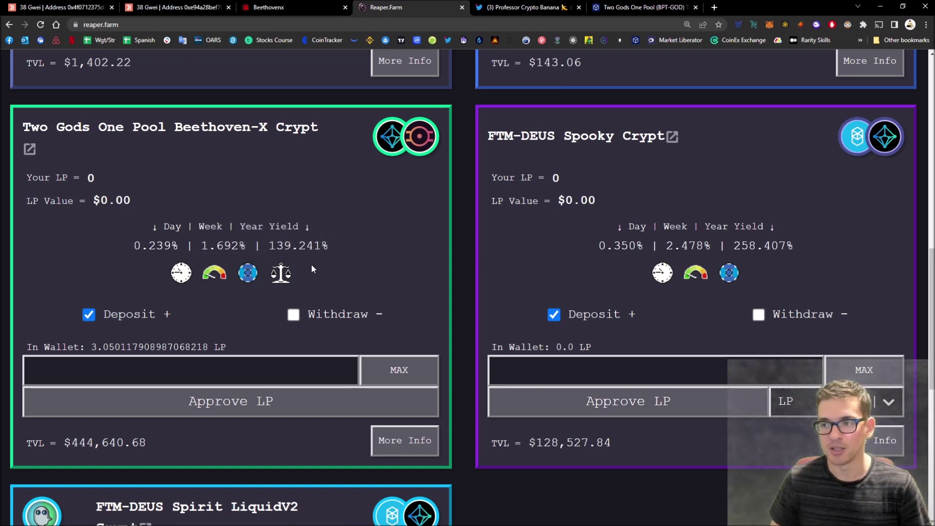
{"action": "left_click", "coordinate": [390, 370]}
Approve the crypt to spend the 3.0501 BPT-GOD LP and confirm in MetaMask.
{"action": "left_click", "coordinate": [248, 410]}
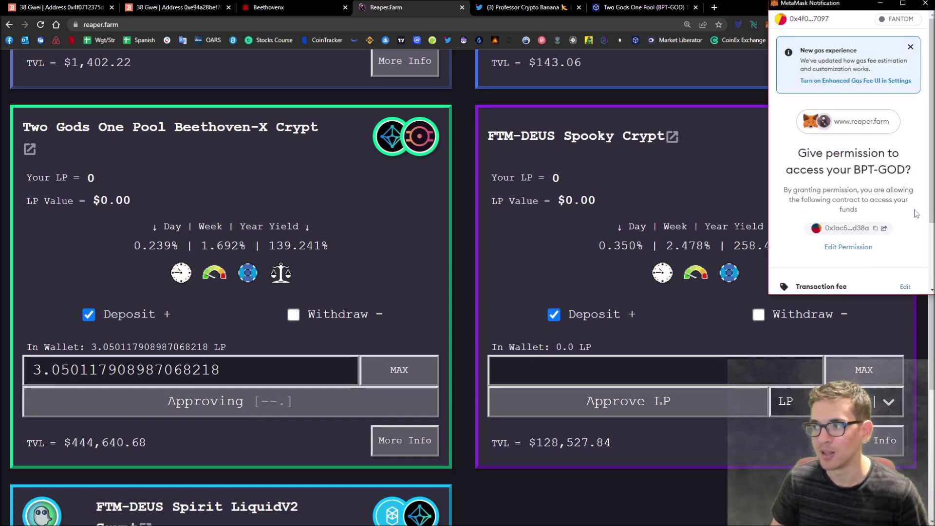
{"action": "scroll", "coordinate": [914, 217], "scroll_direction": "down", "scroll_amount": 2}
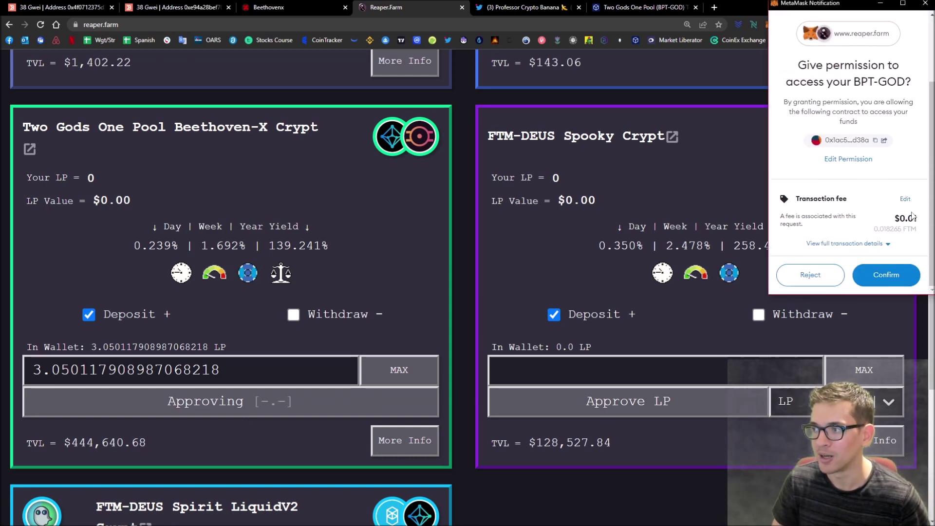
{"action": "left_click", "coordinate": [888, 276]}
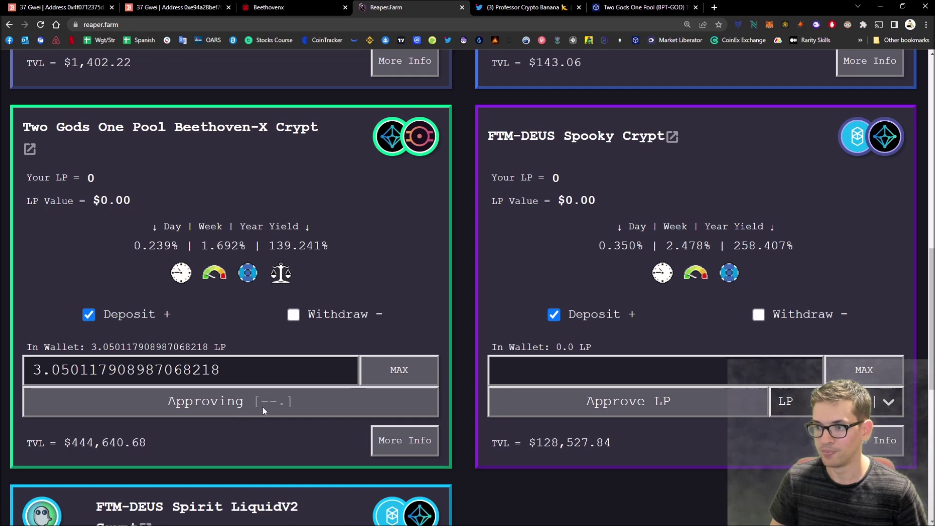
Deposit all 3.050117908987068218 LP tokens into the Two Gods One Pool crypt and confirm in MetaMask.
{"action": "left_click", "coordinate": [769, 25]}
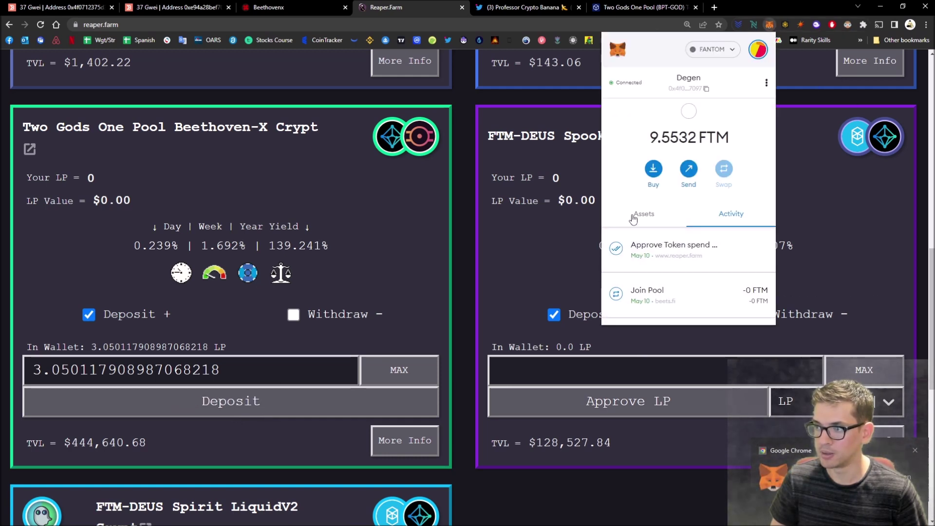
{"action": "left_click", "coordinate": [634, 216]}
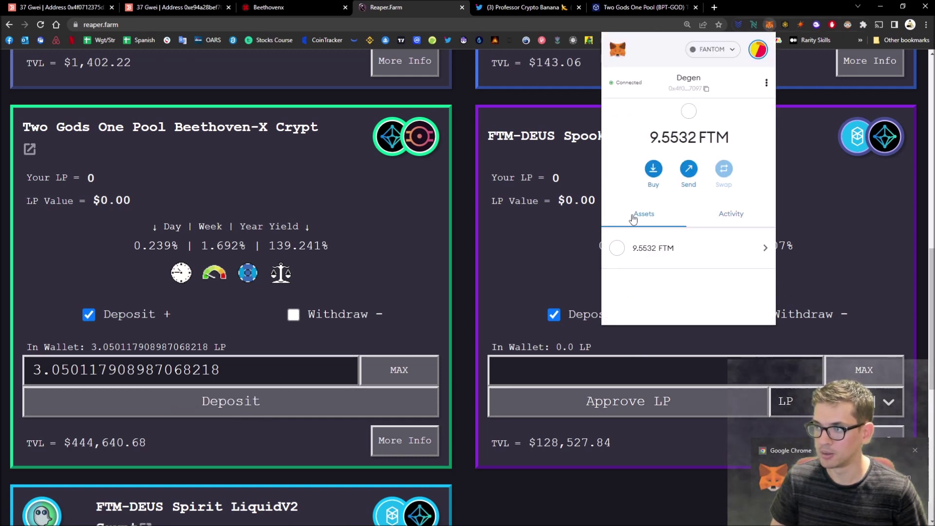
{"action": "left_click", "coordinate": [237, 411]}
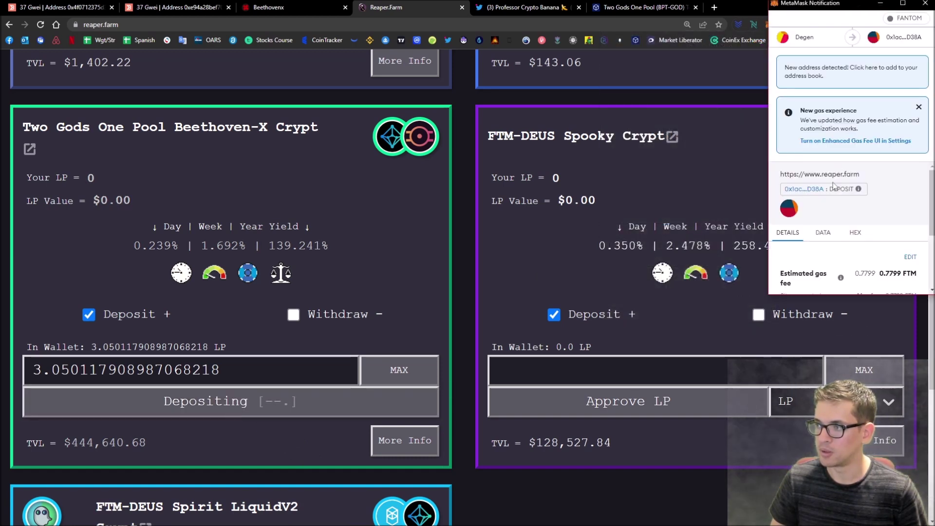
{"action": "scroll", "coordinate": [901, 232], "scroll_direction": "down", "scroll_amount": 5}
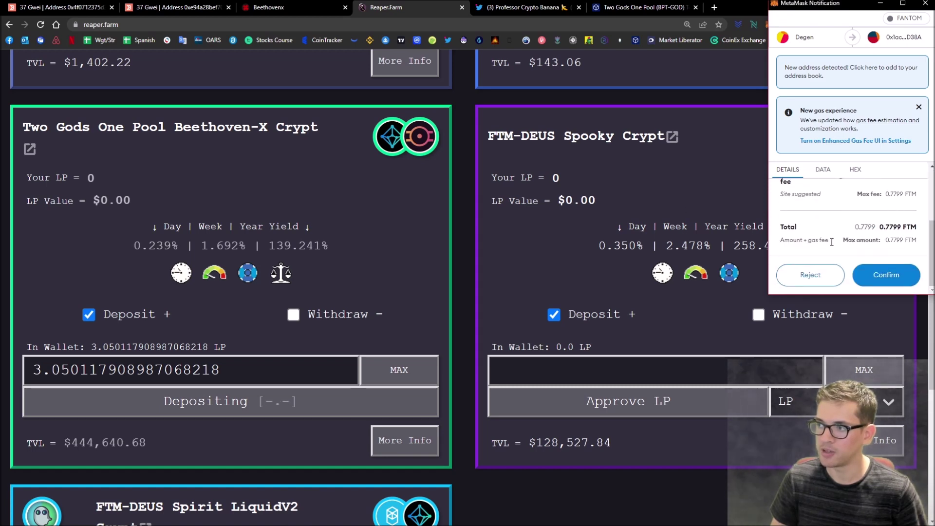
{"action": "scroll", "coordinate": [831, 242], "scroll_direction": "up", "scroll_amount": 1}
{"action": "scroll", "coordinate": [876, 241], "scroll_direction": "down", "scroll_amount": 1}
{"action": "scroll", "coordinate": [885, 235], "scroll_direction": "up", "scroll_amount": 3}
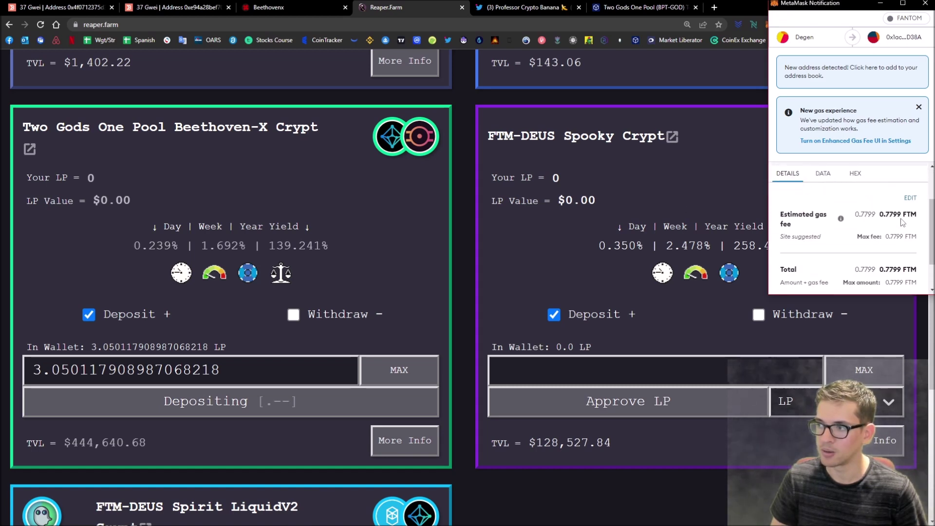
{"action": "scroll", "coordinate": [901, 221], "scroll_direction": "down", "scroll_amount": 3}
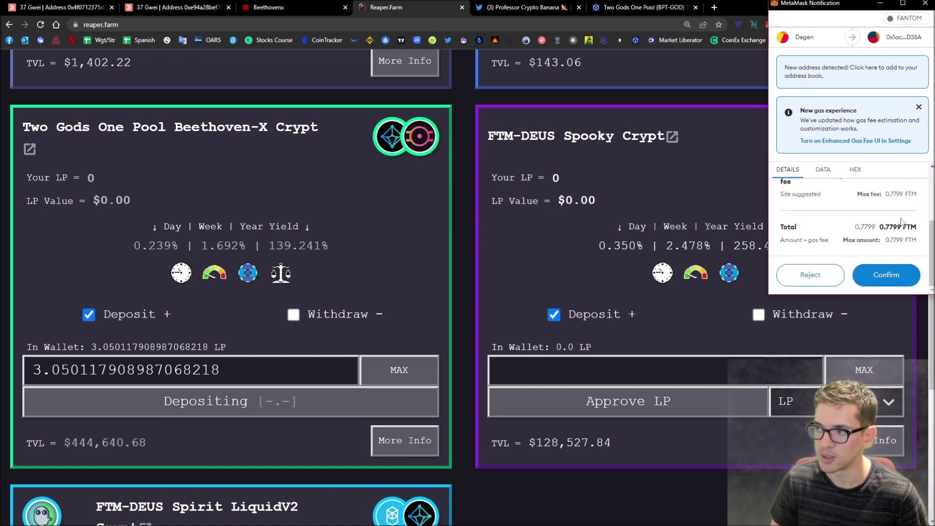
{"action": "left_click", "coordinate": [886, 276]}
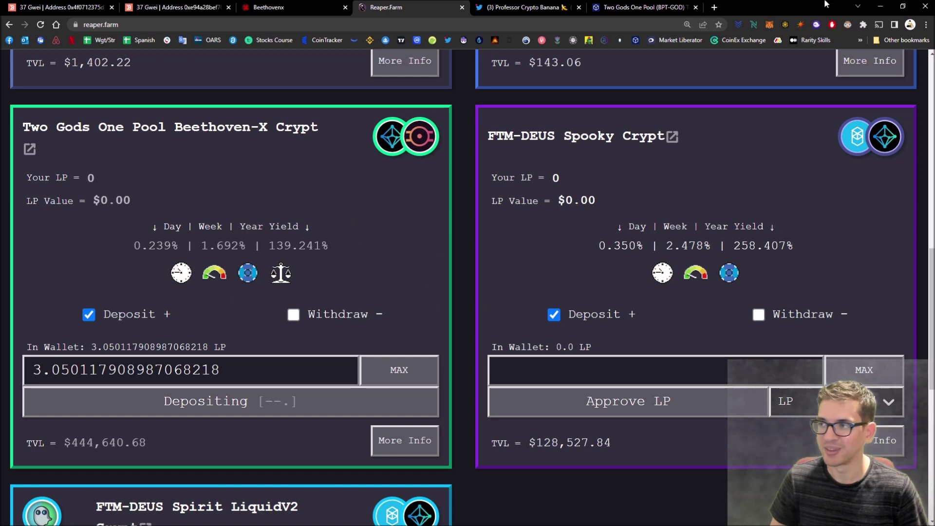
View the confirmed Deposit transaction from MetaMask activity on the FTMScan block explorer.
{"action": "left_click", "coordinate": [770, 25]}
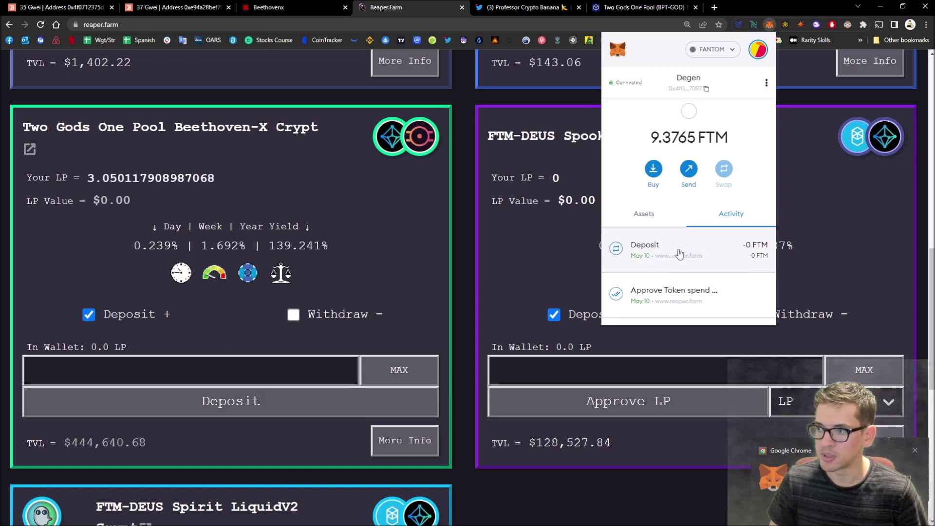
{"action": "left_click", "coordinate": [727, 249]}
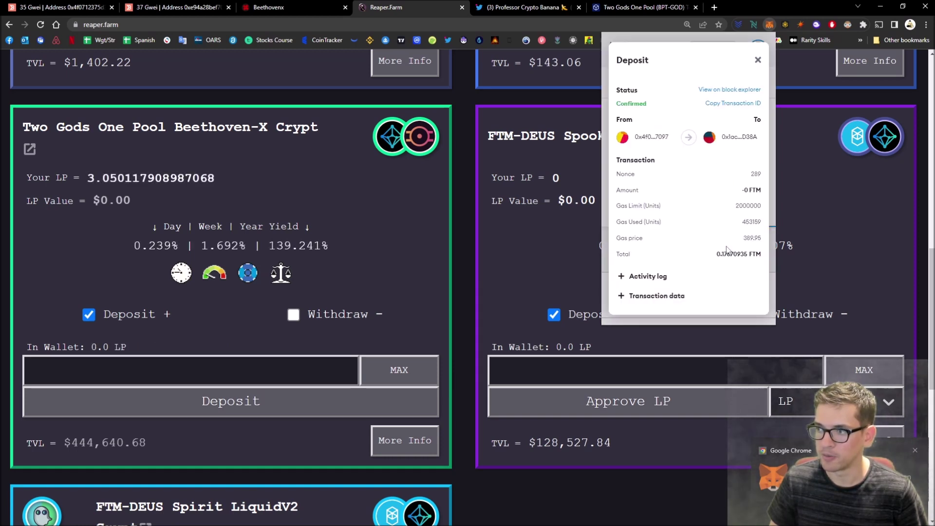
{"action": "left_click", "coordinate": [731, 90]}
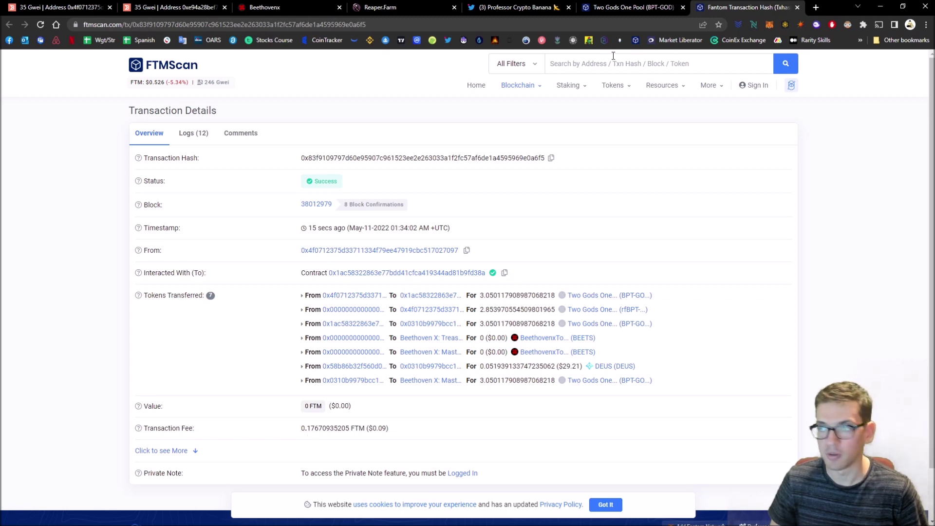
Close the FTMScan transaction page and return to the Reaper.Farm crypts page.
{"action": "key", "text": "ctrl+w"}
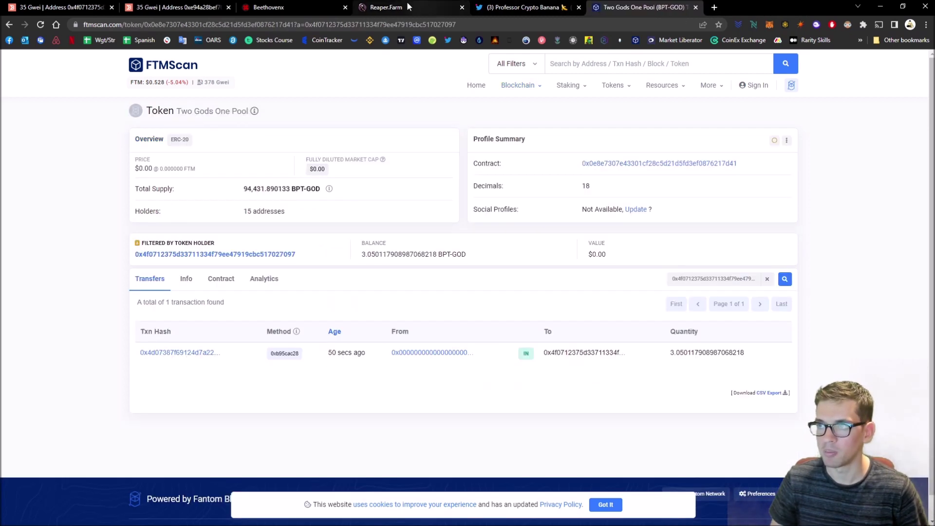
{"action": "left_click", "coordinate": [383, 7]}
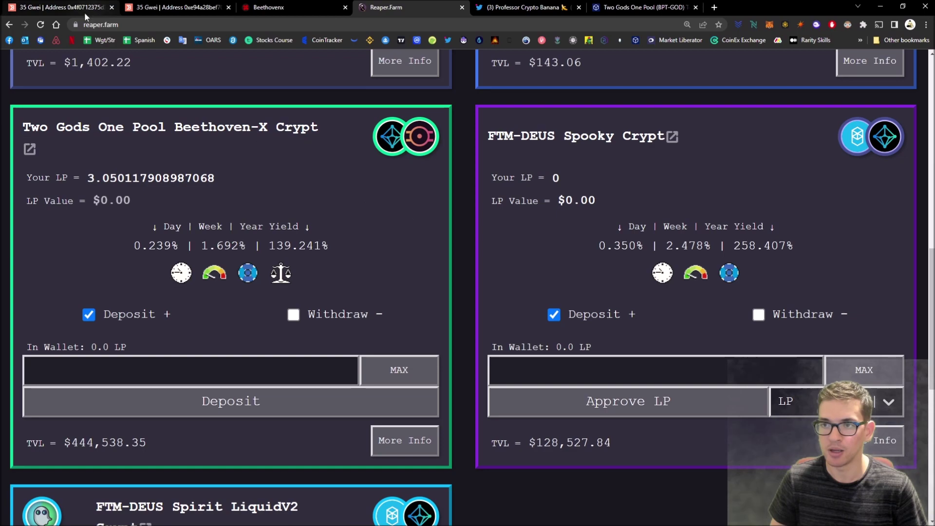
Reload Reaper.Farm so the Two Gods One Pool card shows 3.0501 LP worth $398.88.
{"action": "key", "text": "F5"}
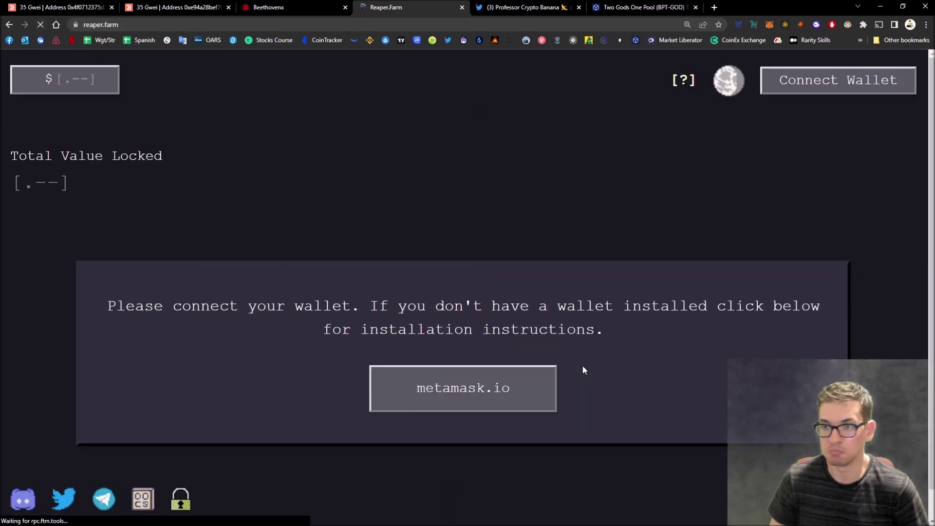
{"action": "scroll", "coordinate": [409, 233], "scroll_direction": "down", "scroll_amount": 3}
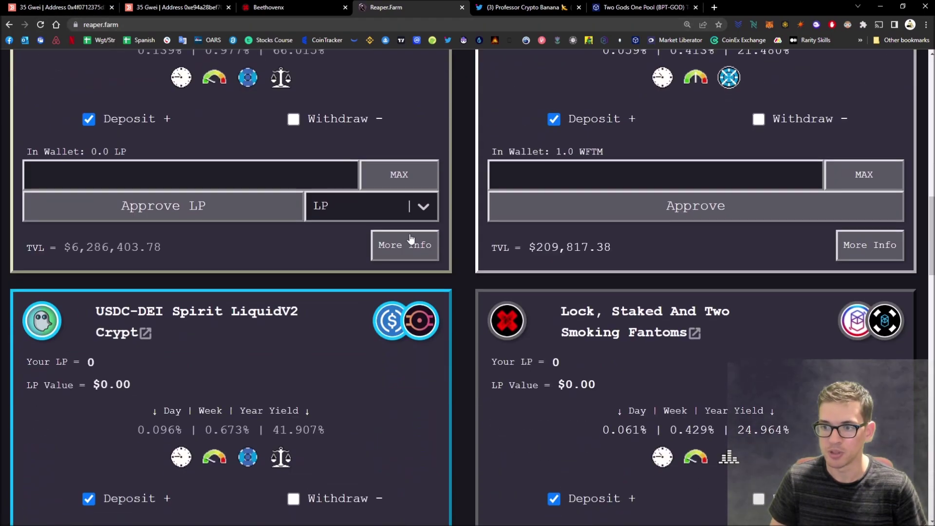
{"action": "scroll", "coordinate": [410, 239], "scroll_direction": "down", "scroll_amount": 4}
{"action": "scroll", "coordinate": [410, 239], "scroll_direction": "down", "scroll_amount": 3}
{"action": "scroll", "coordinate": [410, 240], "scroll_direction": "down", "scroll_amount": 1}
{"action": "scroll", "coordinate": [410, 240], "scroll_direction": "down", "scroll_amount": 3}
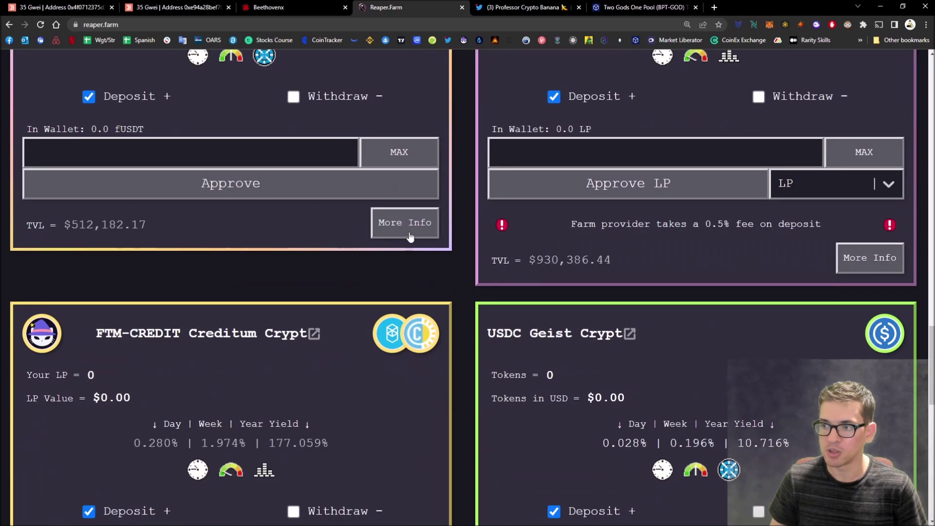
{"action": "scroll", "coordinate": [409, 234], "scroll_direction": "up", "scroll_amount": 5}
{"action": "scroll", "coordinate": [432, 294], "scroll_direction": "up", "scroll_amount": 5}
{"action": "scroll", "coordinate": [432, 294], "scroll_direction": "up", "scroll_amount": 5}
{"action": "scroll", "coordinate": [396, 302], "scroll_direction": "up", "scroll_amount": 5}
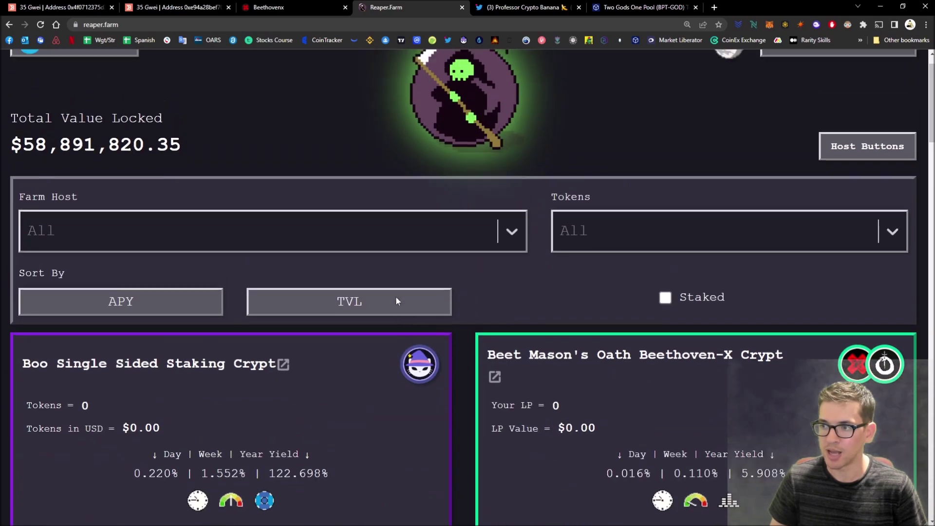
{"action": "scroll", "coordinate": [397, 301], "scroll_direction": "up", "scroll_amount": 1}
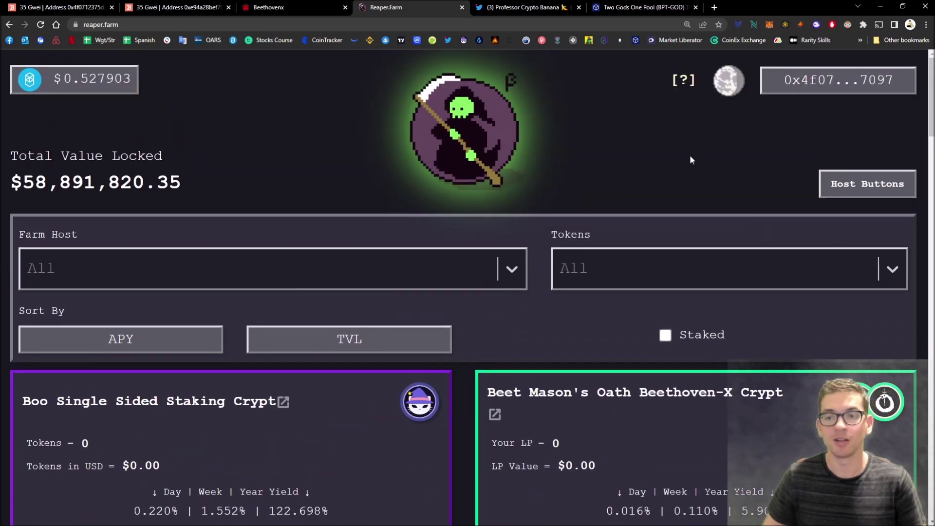
{"action": "left_click", "coordinate": [695, 332]}
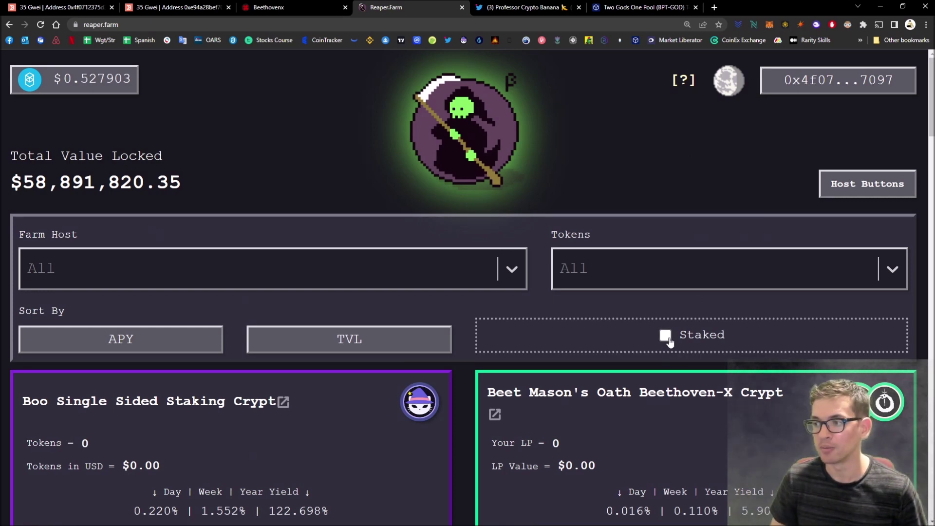
{"action": "scroll", "coordinate": [438, 292], "scroll_direction": "down", "scroll_amount": 10}
{"action": "left_click_drag", "start_coordinate": [150, 260], "coordinate": [86, 261]}
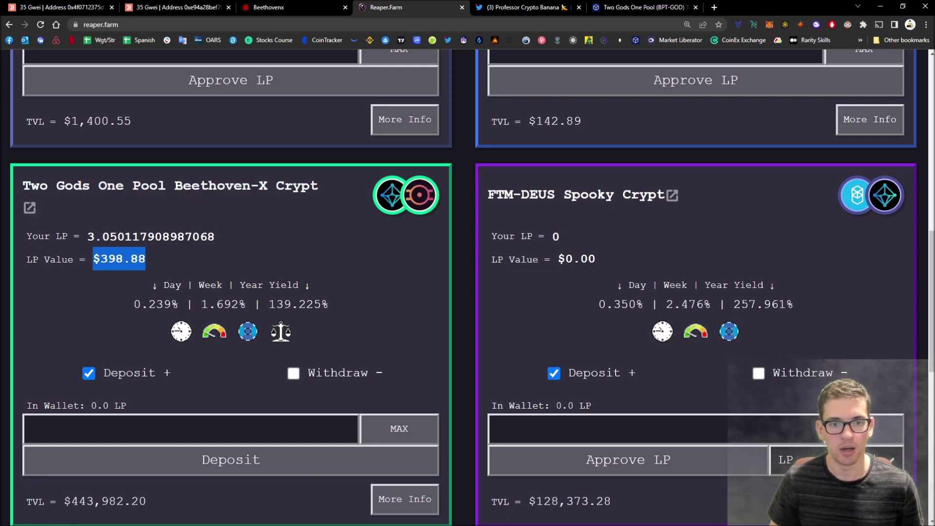
Refresh the DeBank portfolio to show the $400 Reaper Farm DEI + DEUS position, $408 total.
{"action": "left_click", "coordinate": [164, 6]}
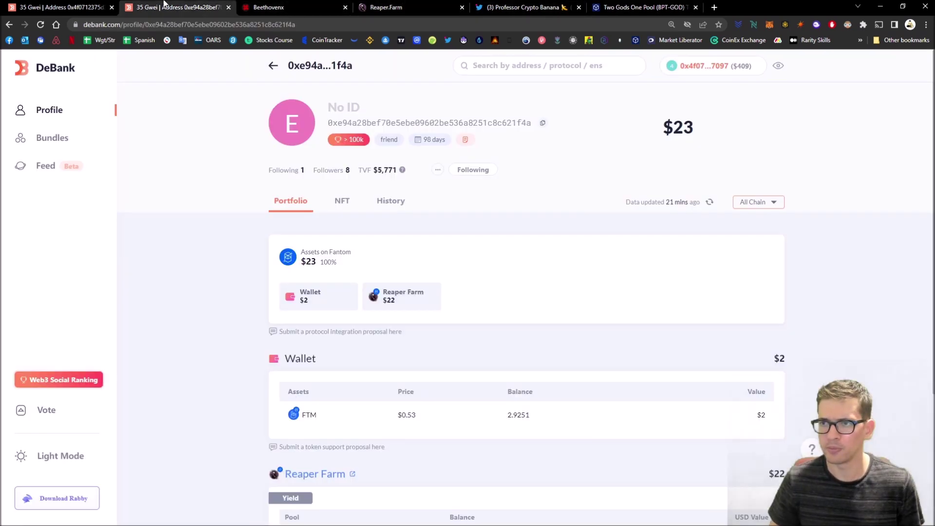
{"action": "left_click", "coordinate": [71, 6]}
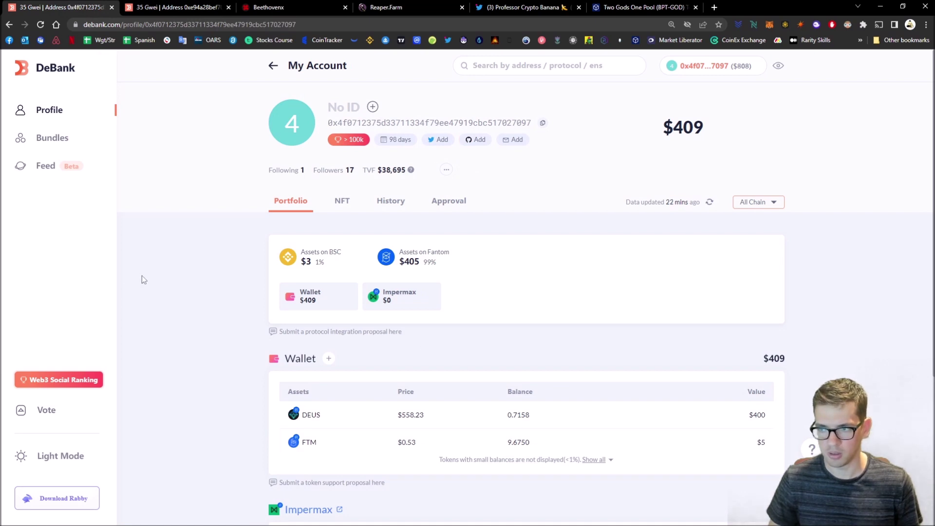
{"action": "key", "text": "F5"}
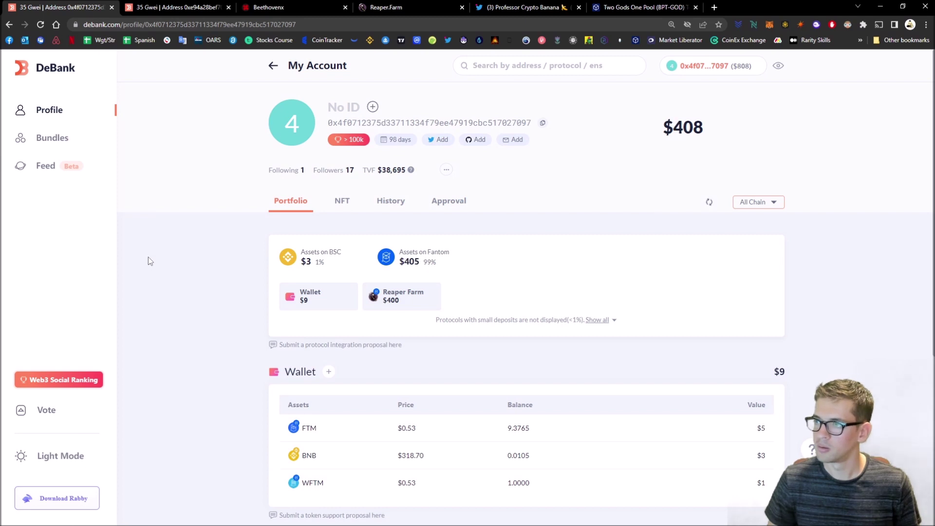
{"action": "scroll", "coordinate": [148, 261], "scroll_direction": "down", "scroll_amount": 3}
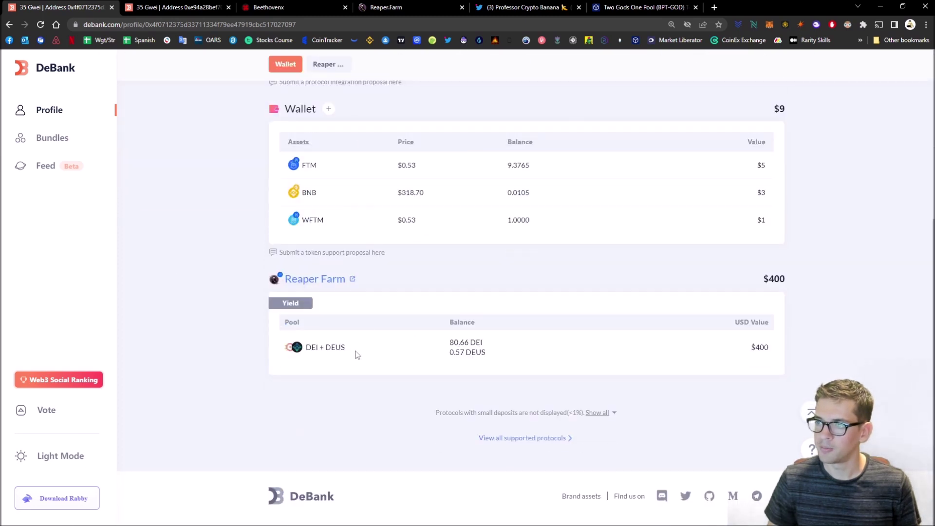
{"action": "scroll", "coordinate": [409, 421], "scroll_direction": "up", "scroll_amount": 3}
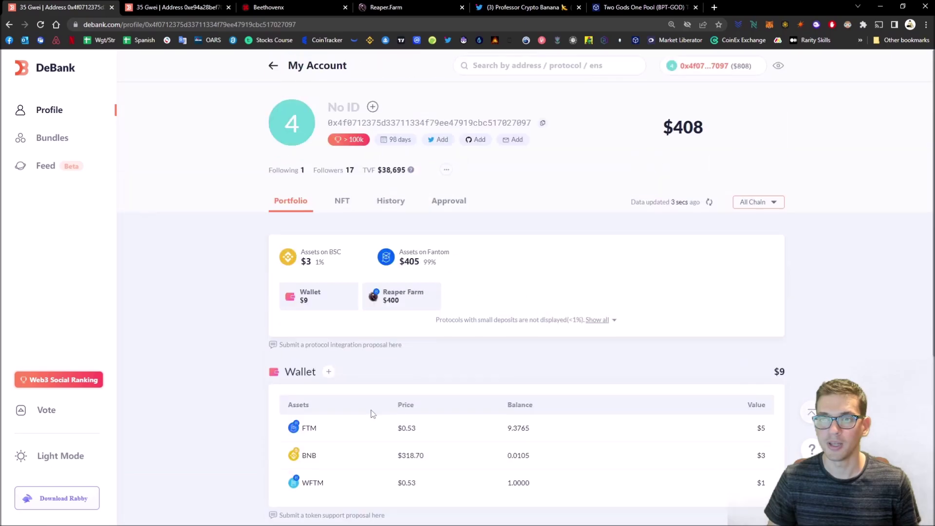